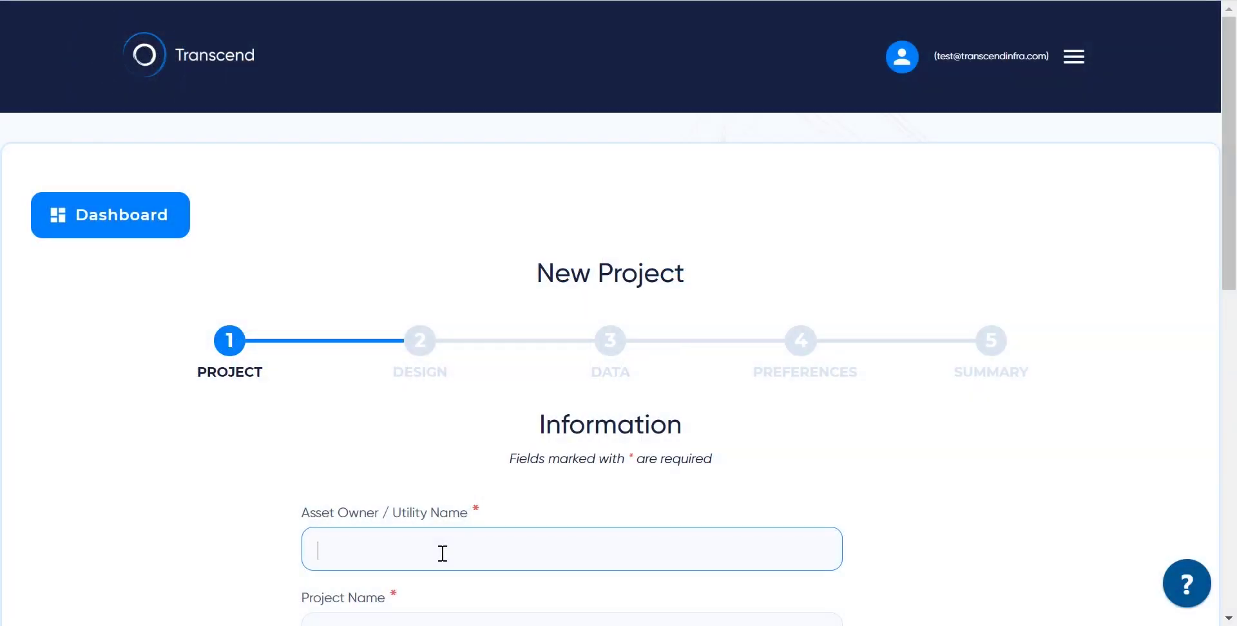
Step: Enter Test Owner as the asset owner and Test Project as the project name, using Imperial units
{"action": "scroll", "coordinate": [939, 533], "scroll_direction": "down", "scroll_amount": 5}
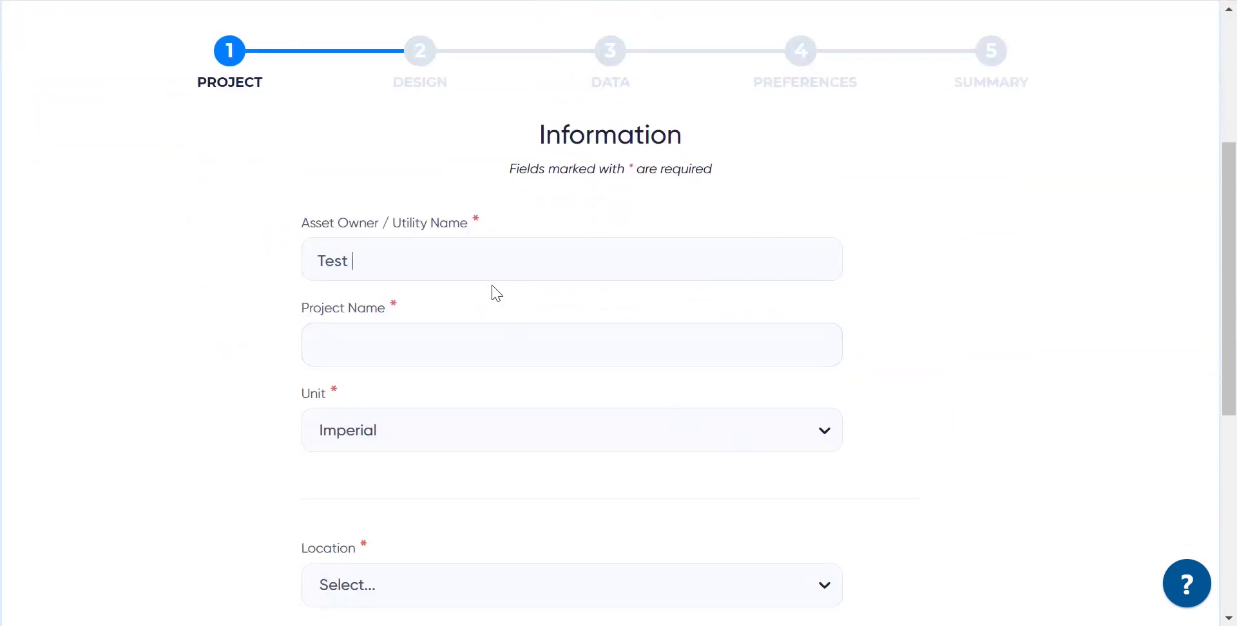
{"action": "type", "text": "Owm"}
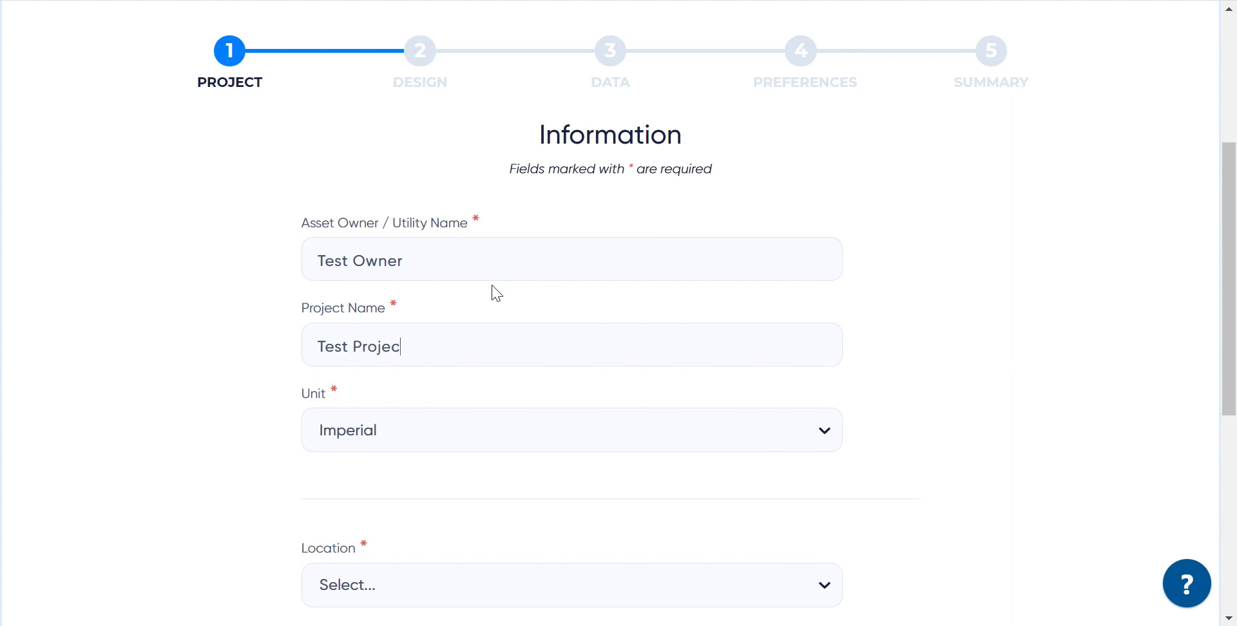
{"action": "scroll", "coordinate": [498, 293], "scroll_direction": "down", "scroll_amount": 5}
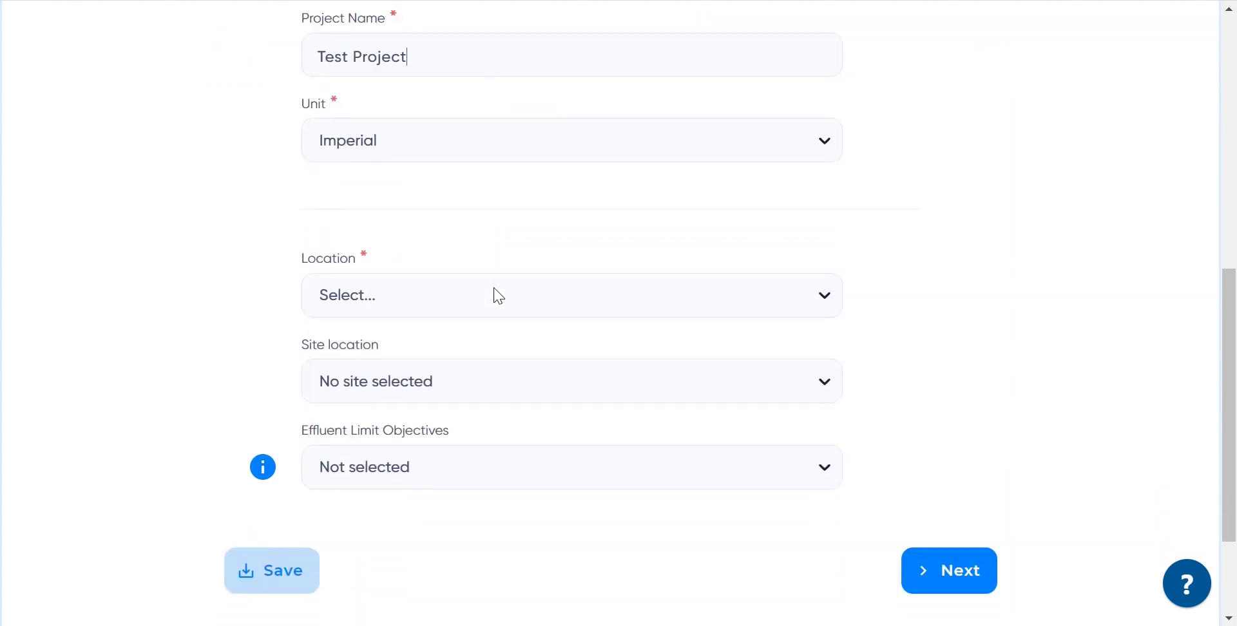
{"action": "left_click", "coordinate": [461, 148]}
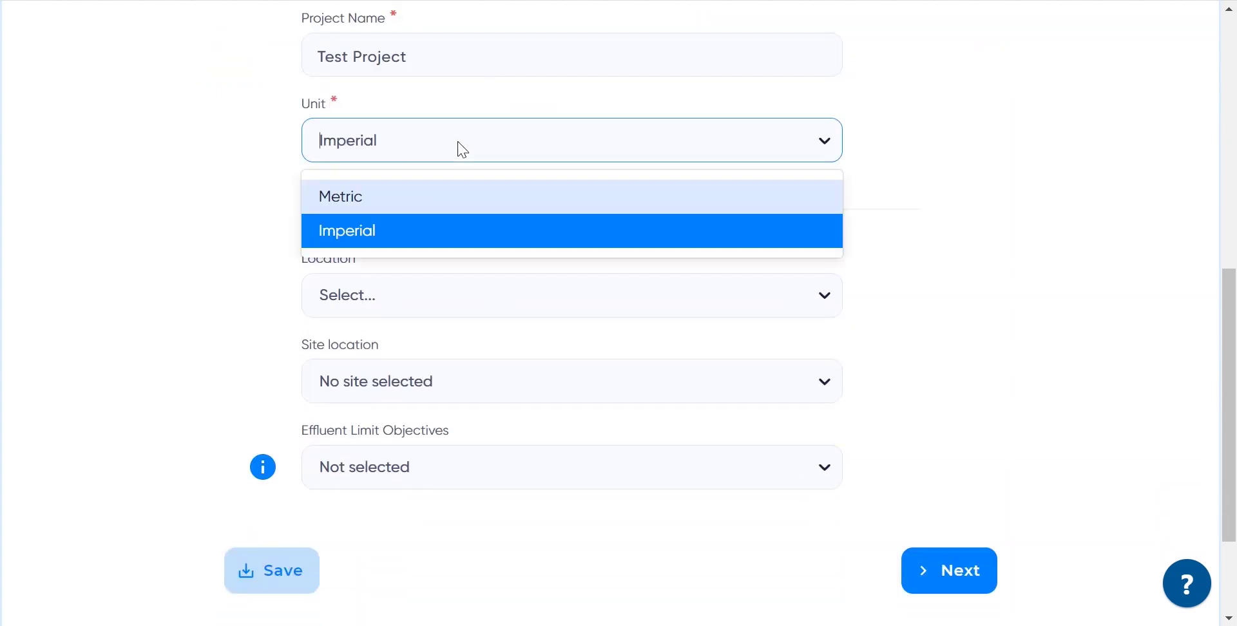
{"action": "left_click", "coordinate": [405, 224]}
Step: Set the location to United States and the site location to "Site selected with existing assets", and continue to the plant design
{"action": "left_click", "coordinate": [379, 304]}
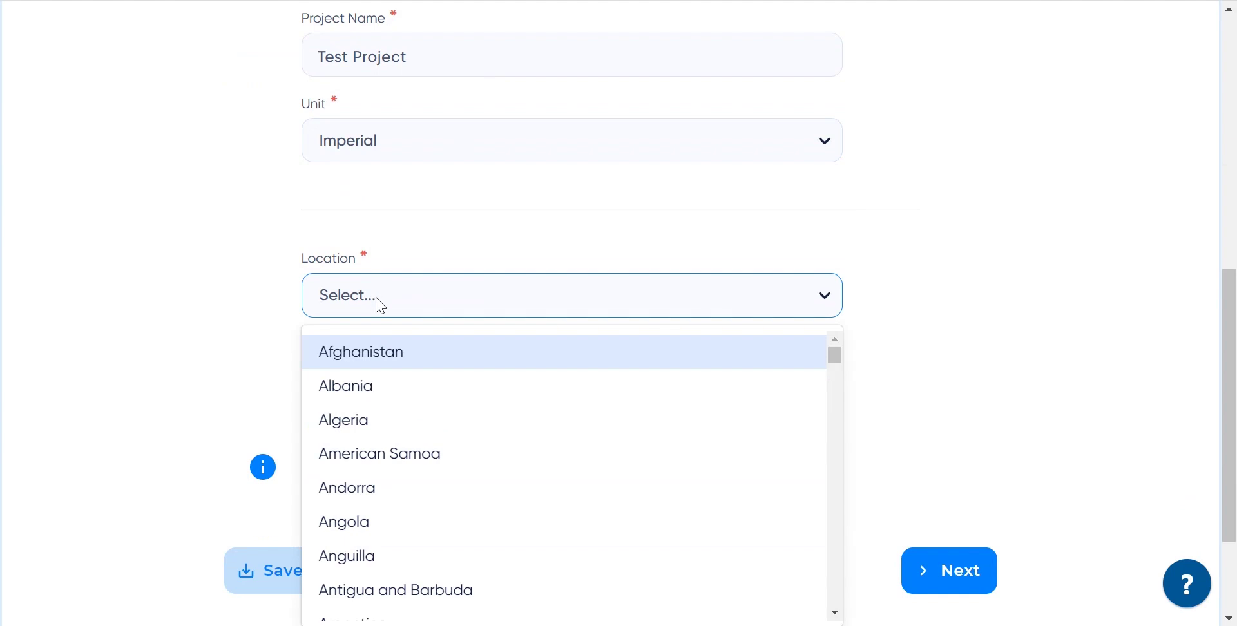
{"action": "type", "text": "unite"}
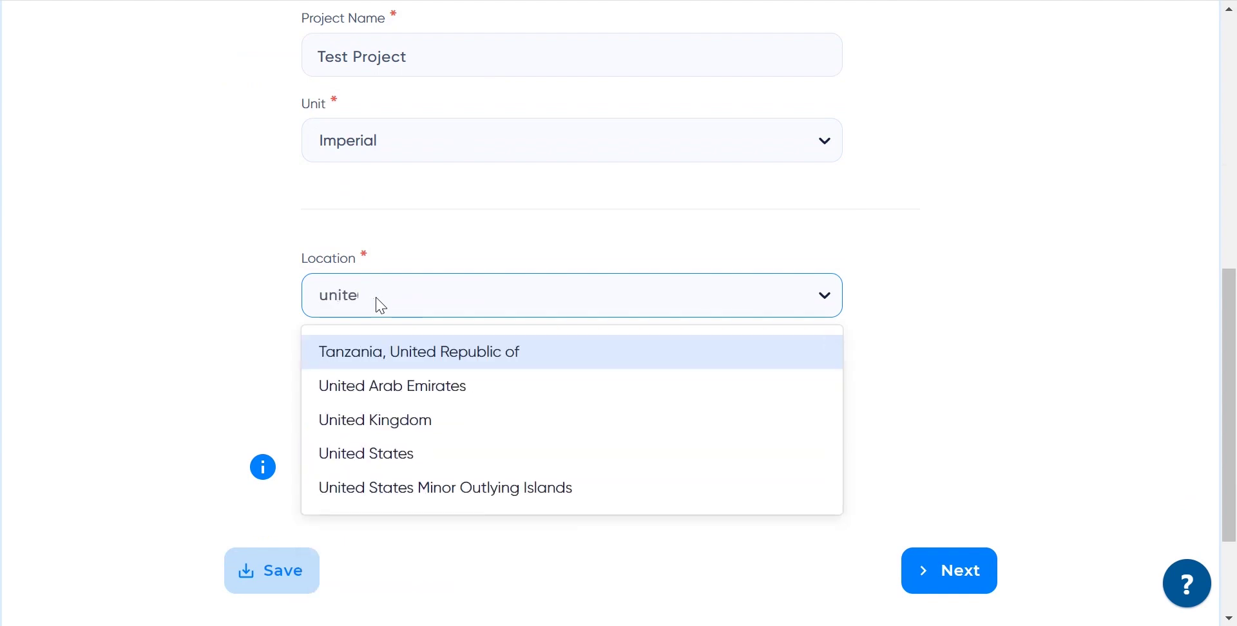
{"action": "left_click", "coordinate": [423, 454]}
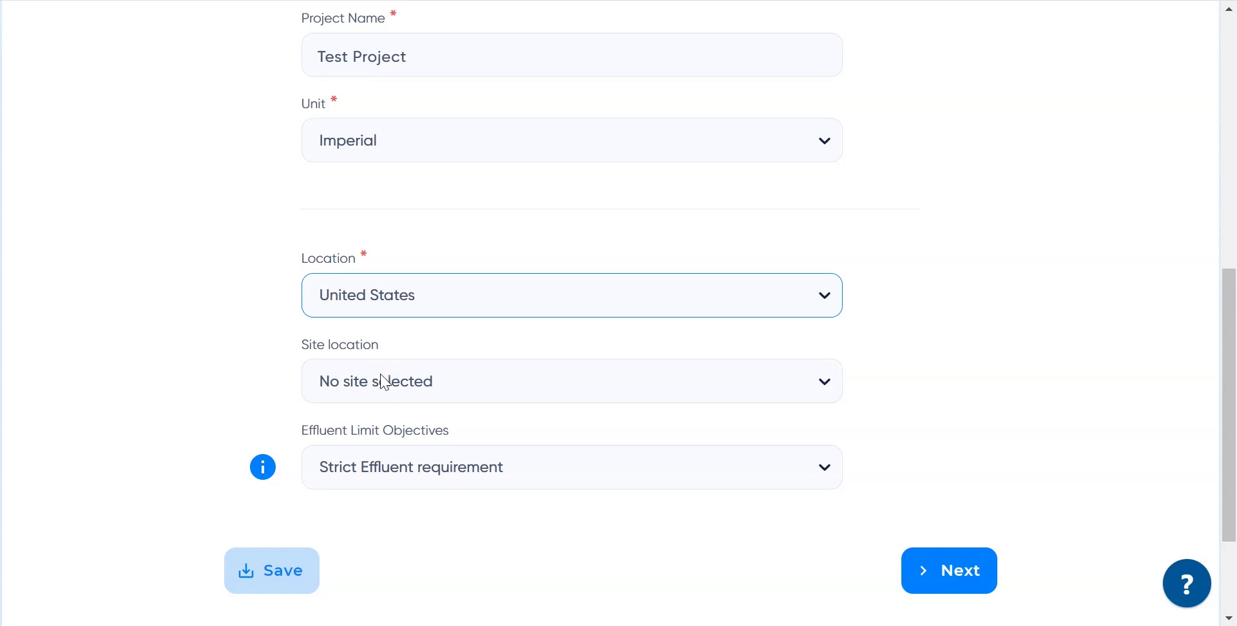
{"action": "left_click", "coordinate": [383, 380]}
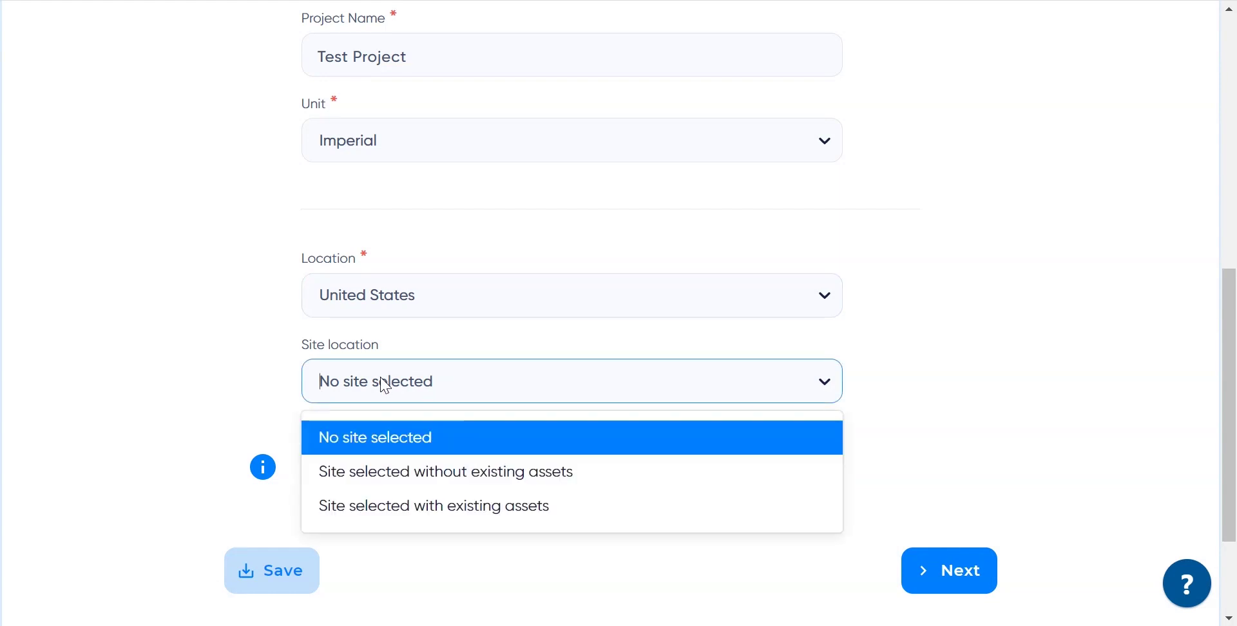
{"action": "left_click", "coordinate": [406, 508]}
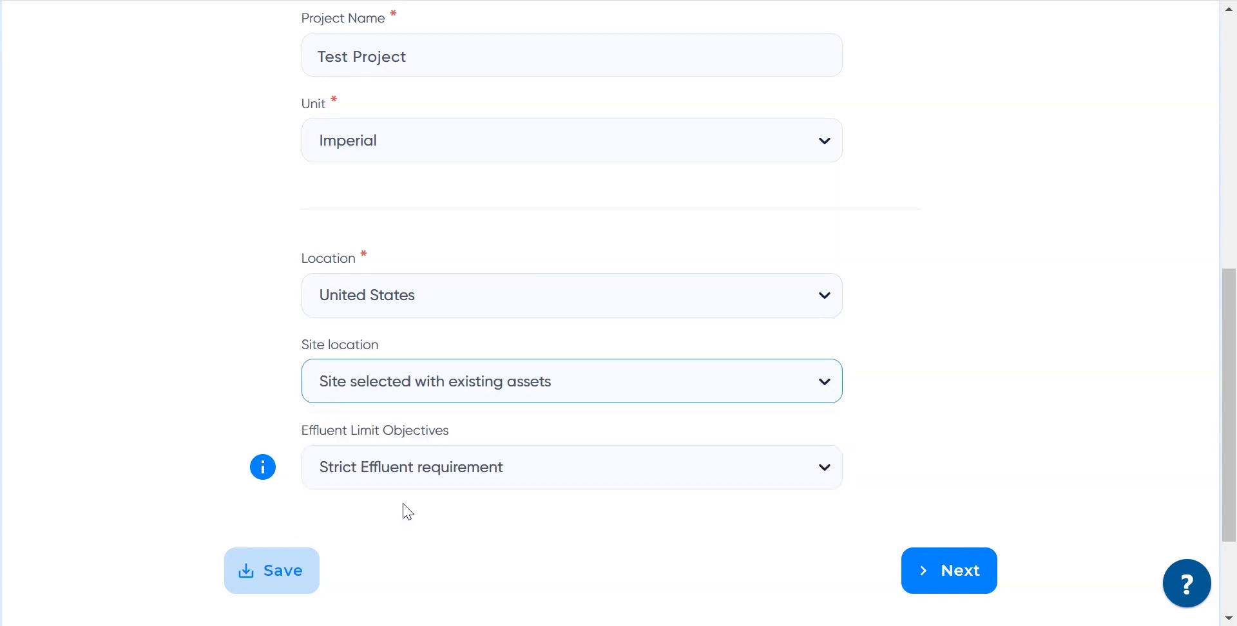
{"action": "left_click", "coordinate": [952, 570]}
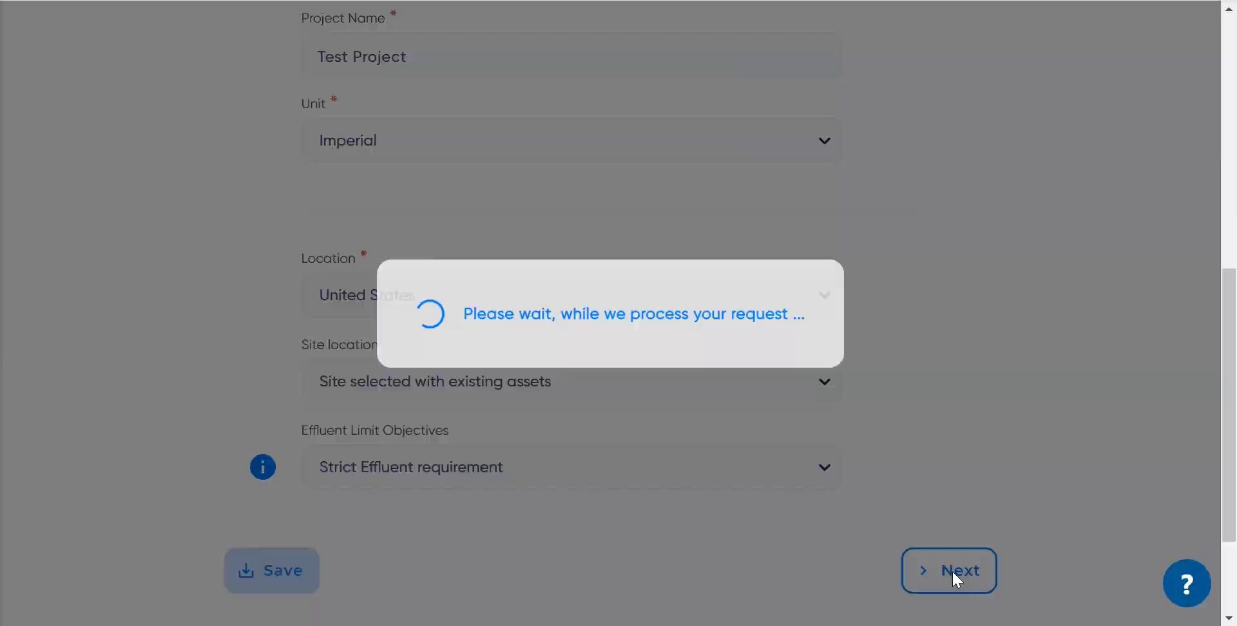
Step: Set the plant's primary treatment to Primary Clarifier and its biological treatment to CAS
{"action": "scroll", "coordinate": [763, 362], "scroll_direction": "down", "scroll_amount": 5}
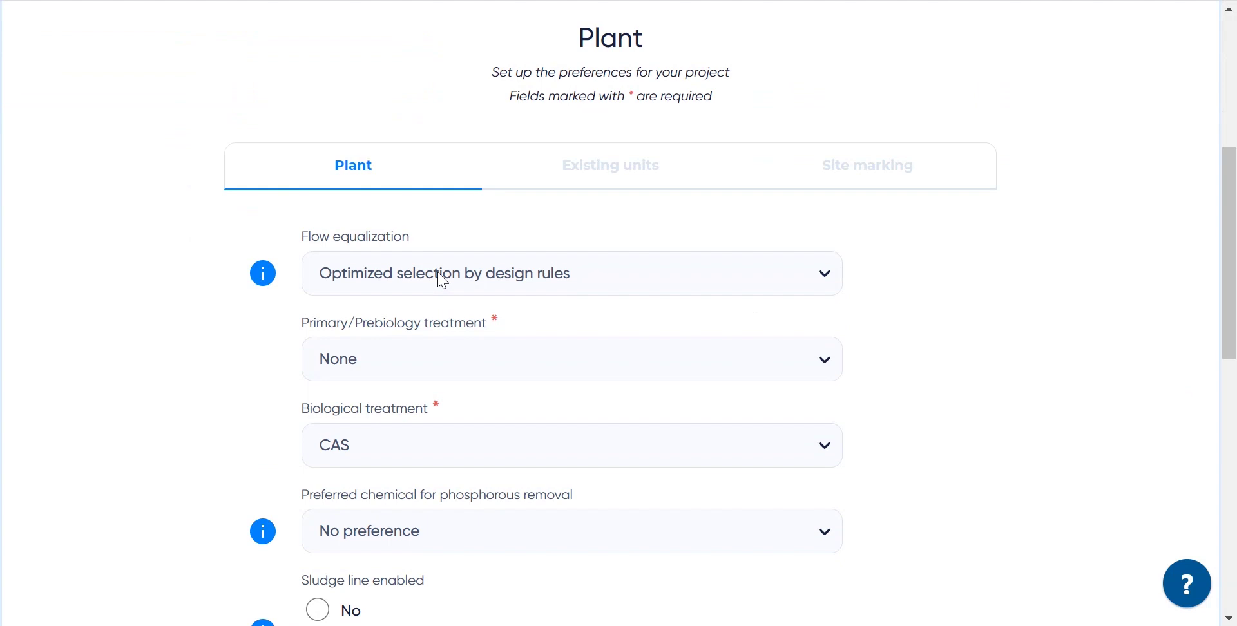
{"action": "left_click", "coordinate": [423, 361]}
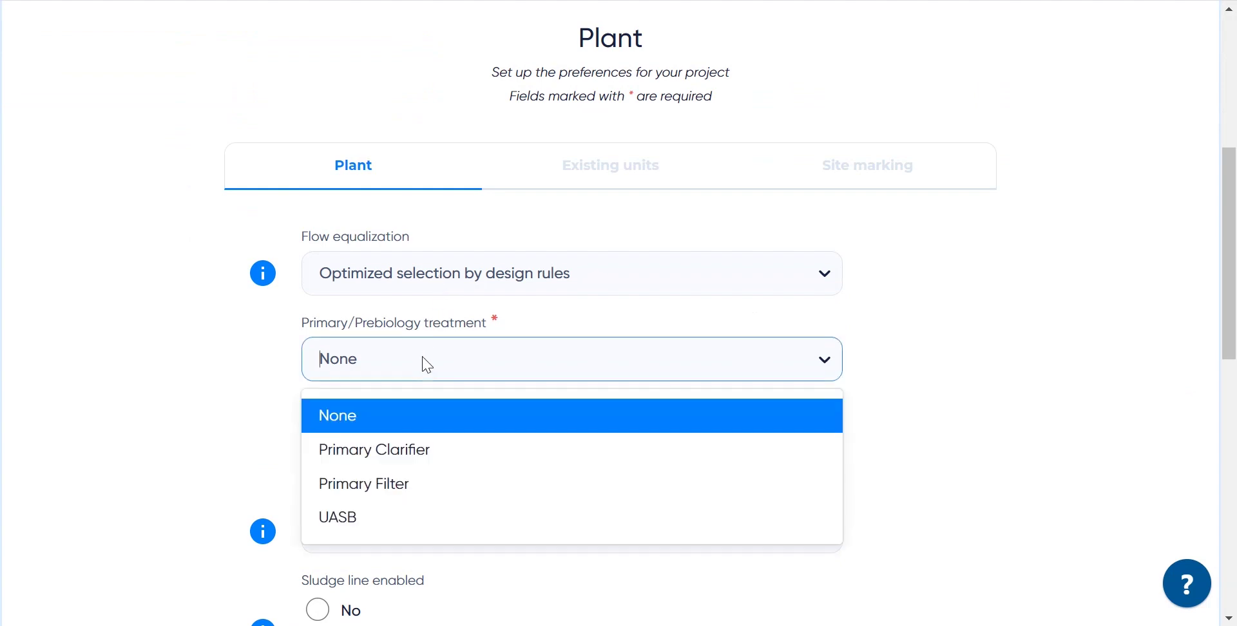
{"action": "left_click", "coordinate": [409, 462]}
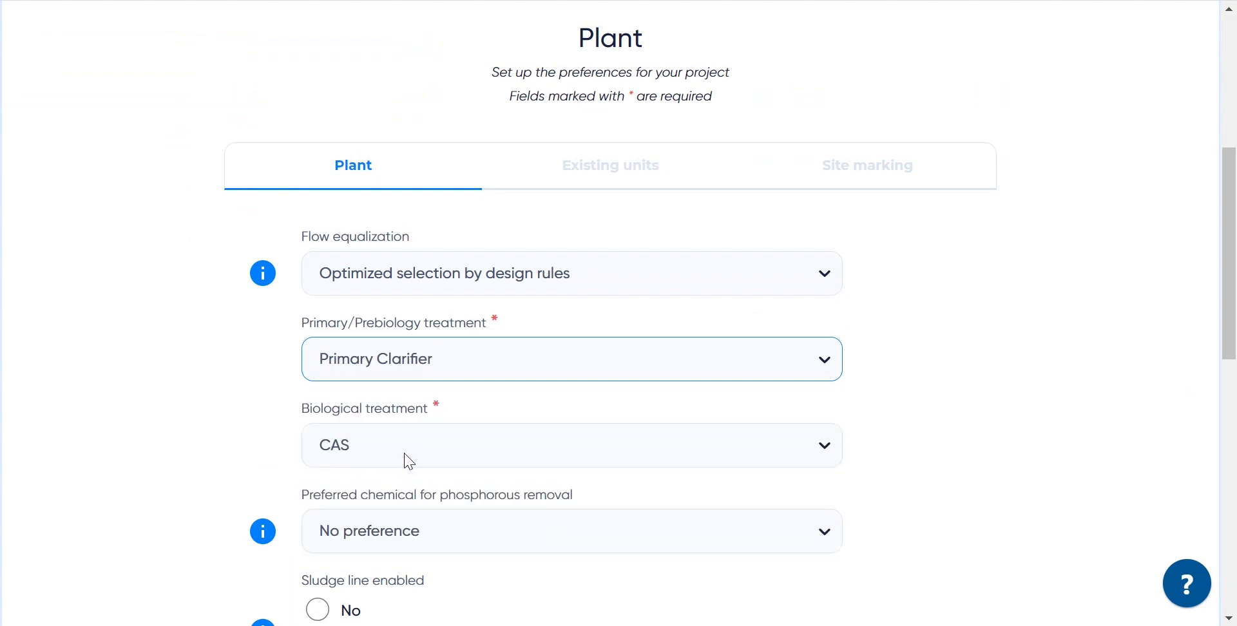
{"action": "left_click", "coordinate": [410, 463]}
{"action": "scroll", "coordinate": [410, 463], "scroll_direction": "down", "scroll_amount": 2}
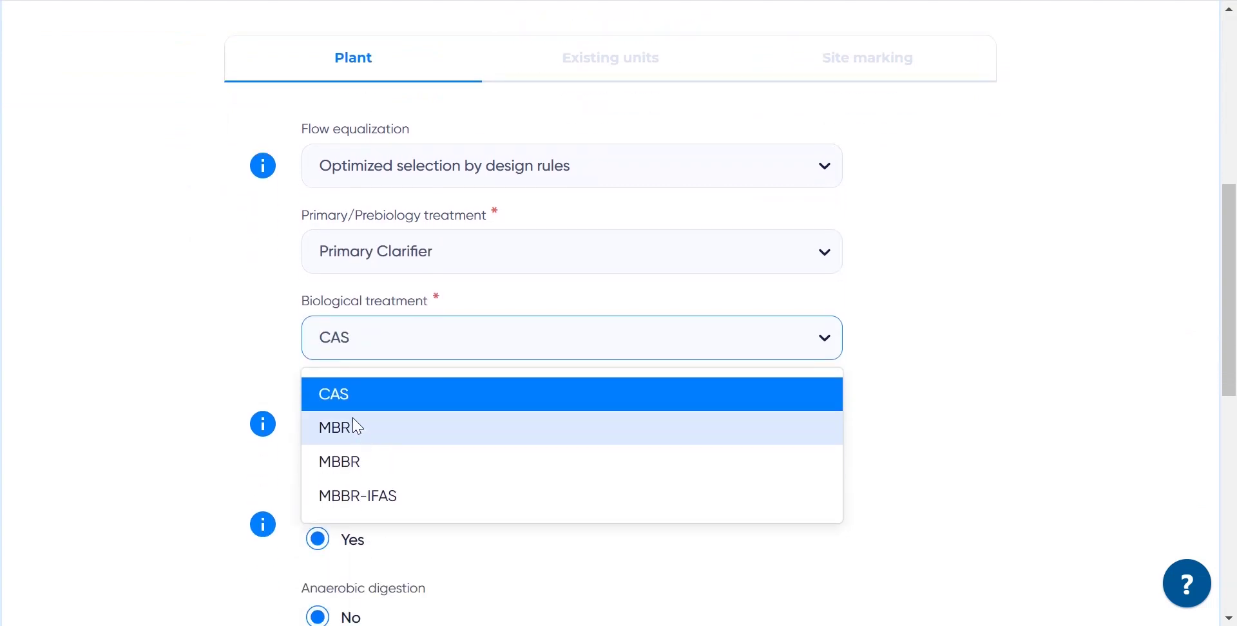
{"action": "left_click", "coordinate": [346, 402]}
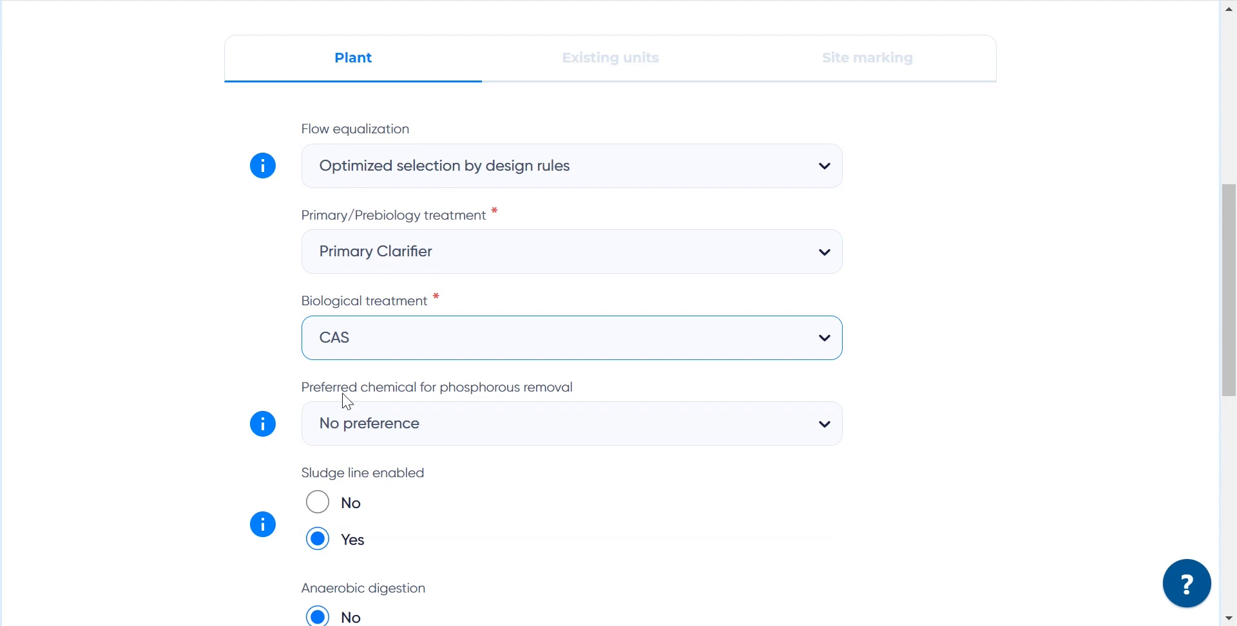
Step: Choose FeCl3 as the preferred phosphorous removal chemical and UV as the disinfection method
{"action": "left_click", "coordinate": [351, 434]}
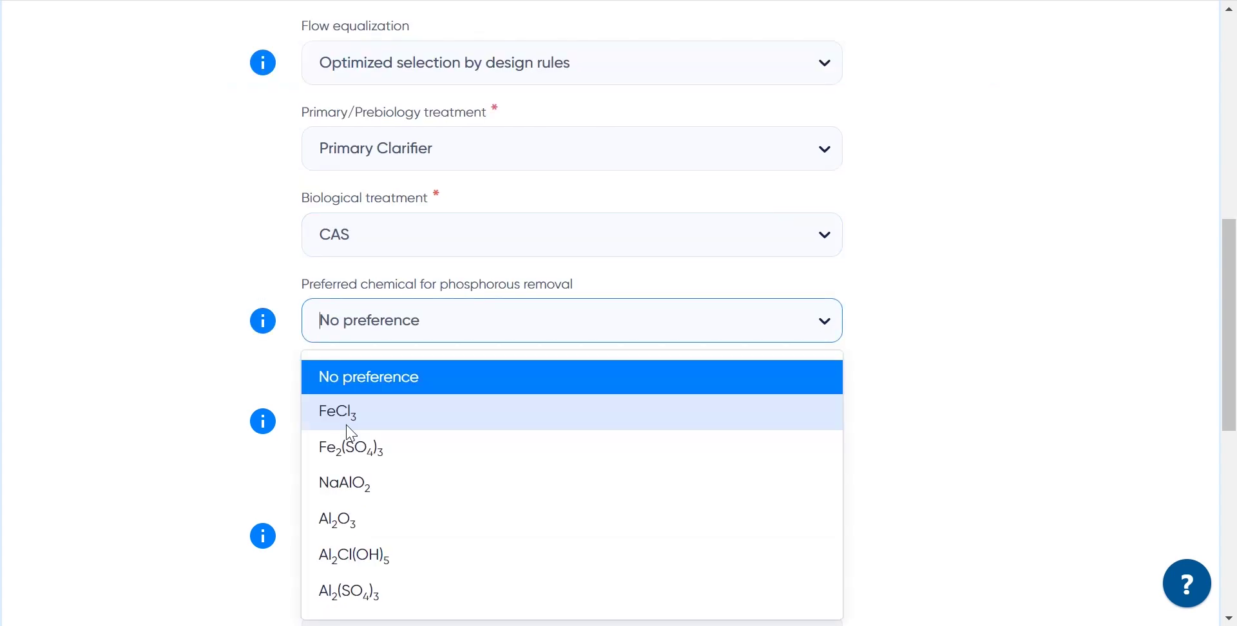
{"action": "left_click", "coordinate": [355, 415]}
{"action": "scroll", "coordinate": [380, 433], "scroll_direction": "down", "scroll_amount": 3}
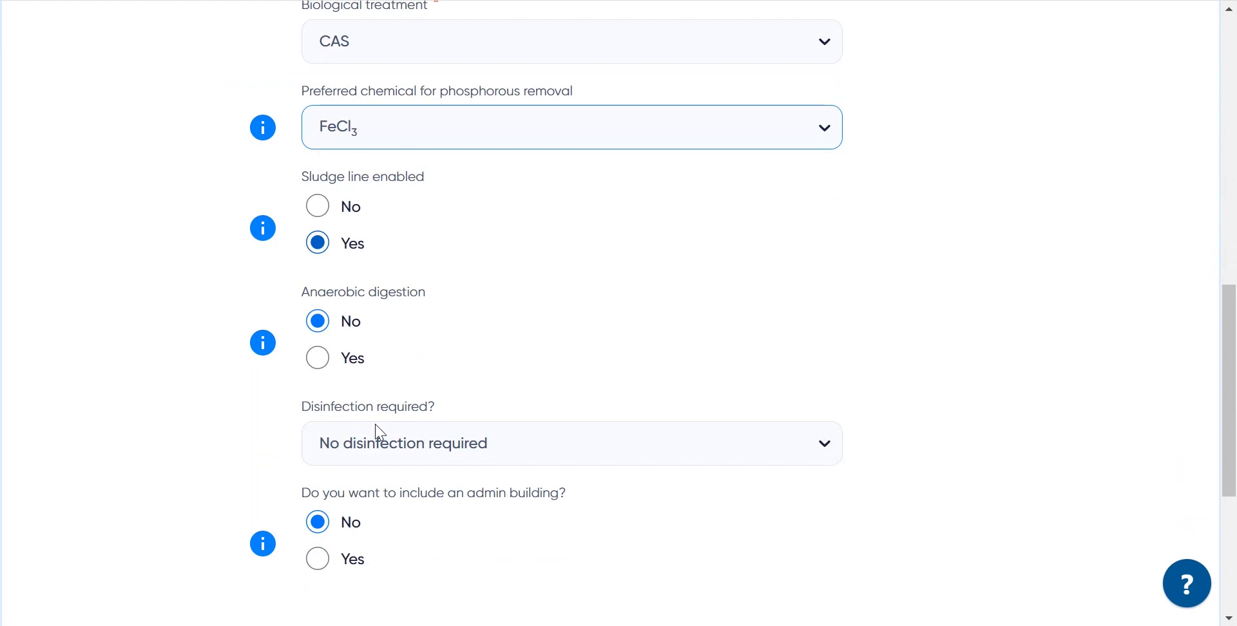
{"action": "left_click", "coordinate": [385, 450]}
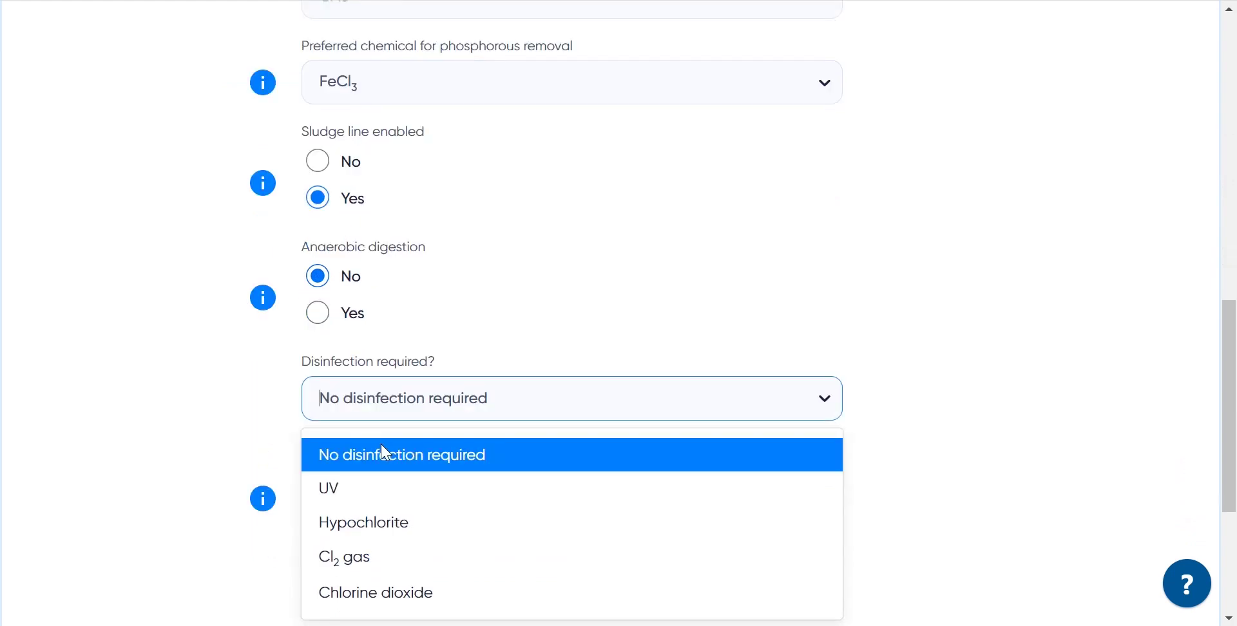
{"action": "left_click", "coordinate": [381, 490]}
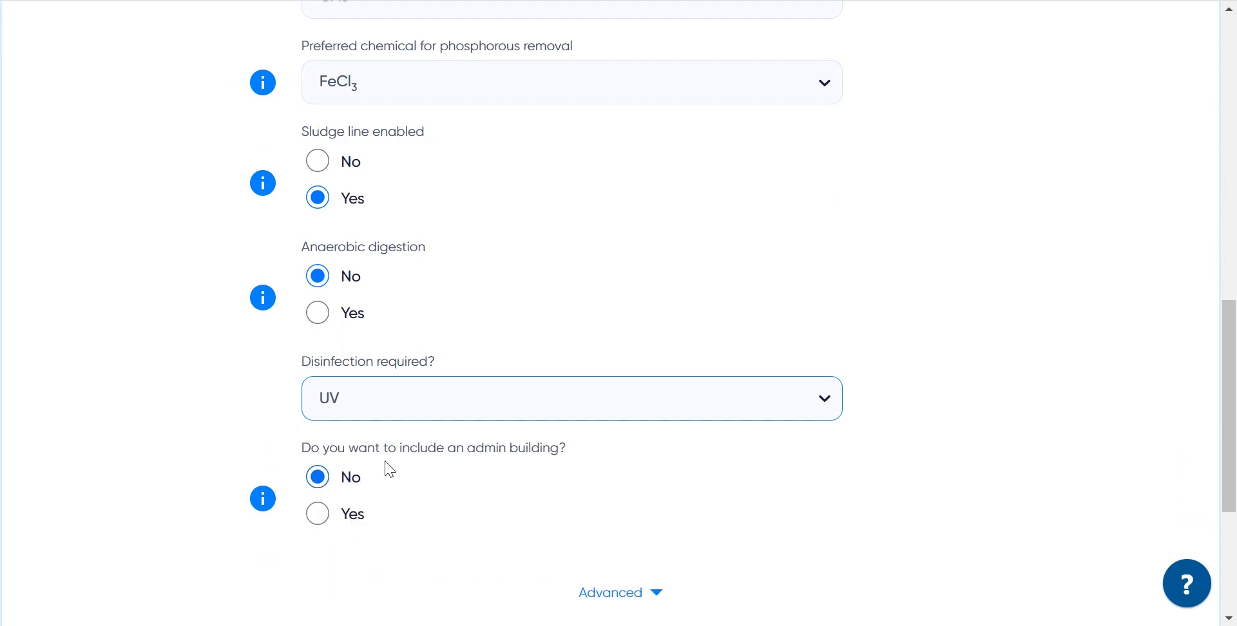
Step: Include an admin building in the plant and continue to the existing units
{"action": "scroll", "coordinate": [382, 463], "scroll_direction": "down", "scroll_amount": 2}
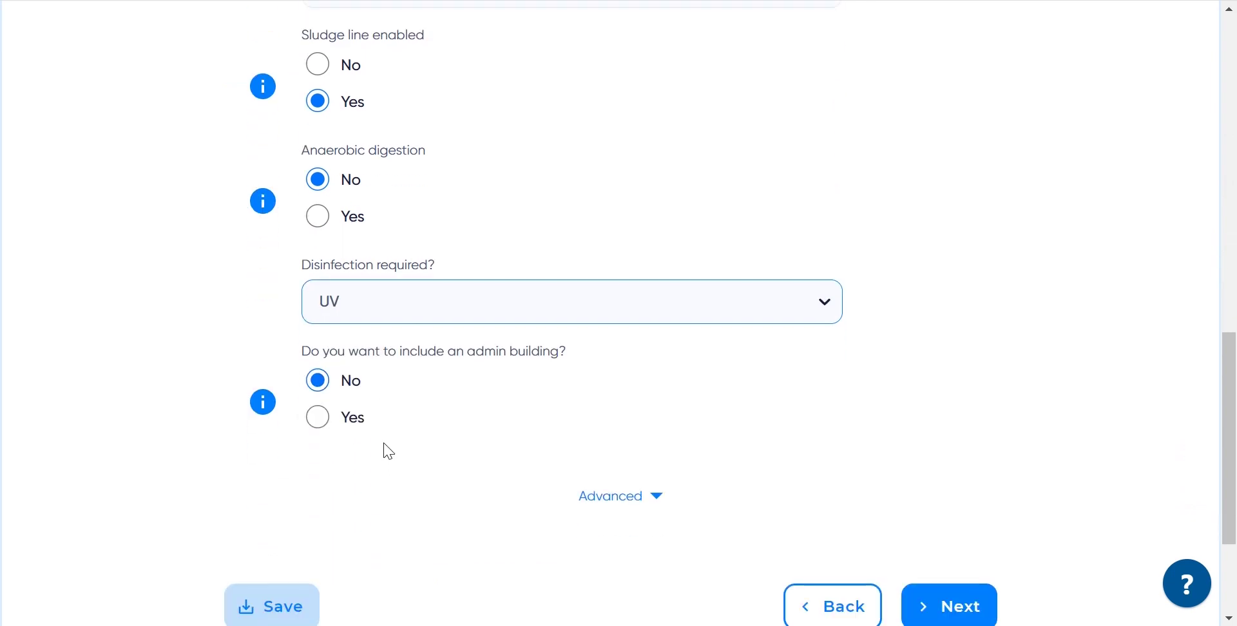
{"action": "left_click", "coordinate": [346, 422]}
{"action": "scroll", "coordinate": [533, 425], "scroll_direction": "down", "scroll_amount": 3}
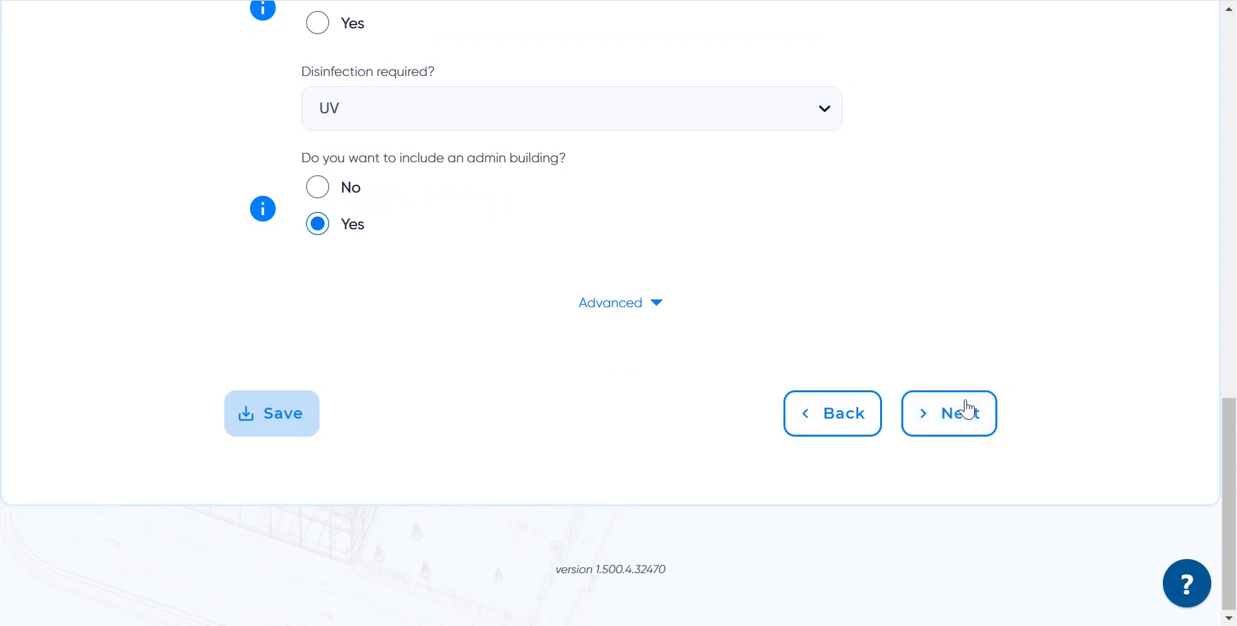
{"action": "left_click", "coordinate": [969, 409]}
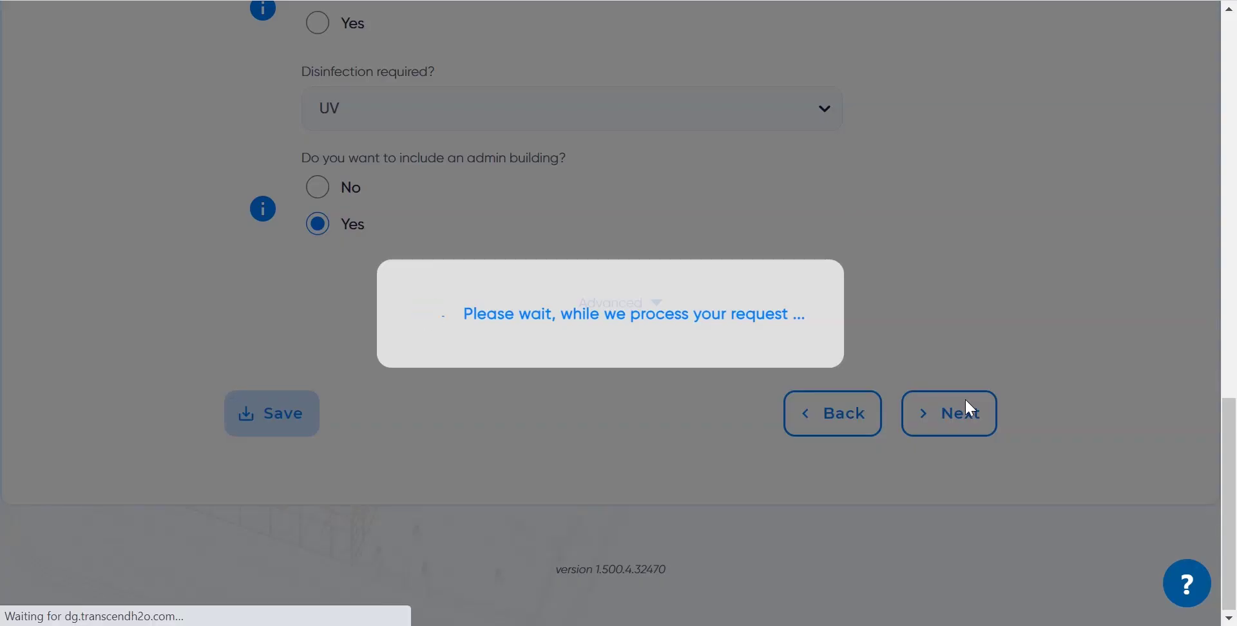
Step: Declare existing biological reactors with 4 trains, 4200000 gal aerated volume, 0 gal non-aerated volume and 16 ft depth
{"action": "scroll", "coordinate": [801, 228], "scroll_direction": "down", "scroll_amount": 6}
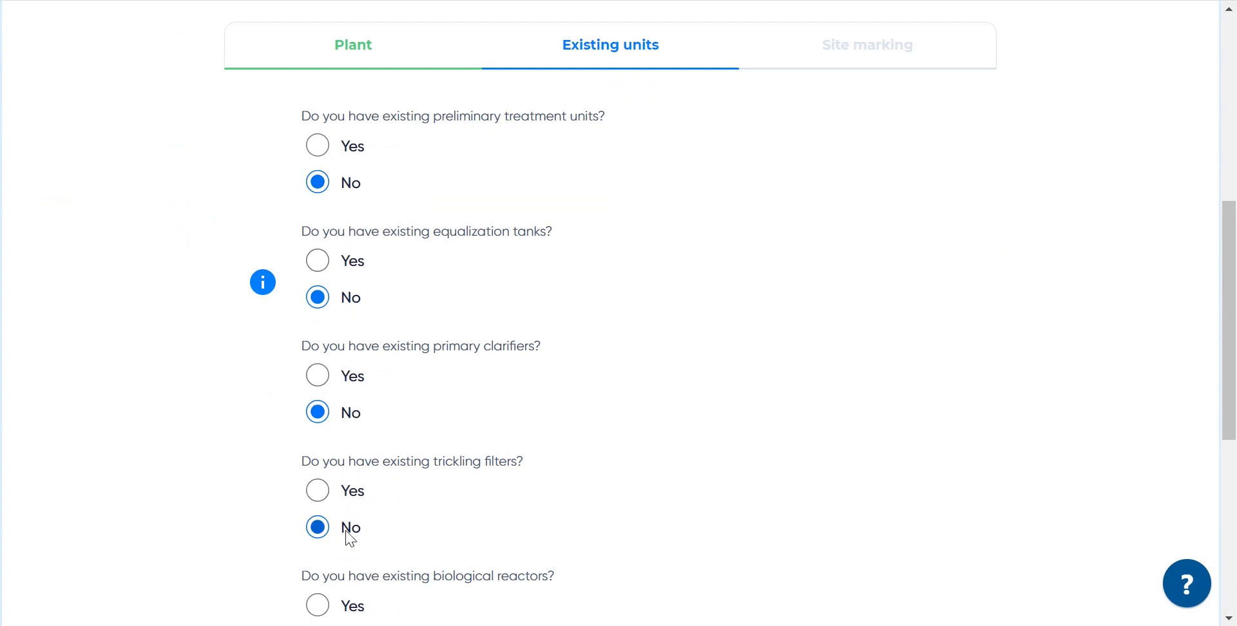
{"action": "scroll", "coordinate": [351, 539], "scroll_direction": "down", "scroll_amount": 4}
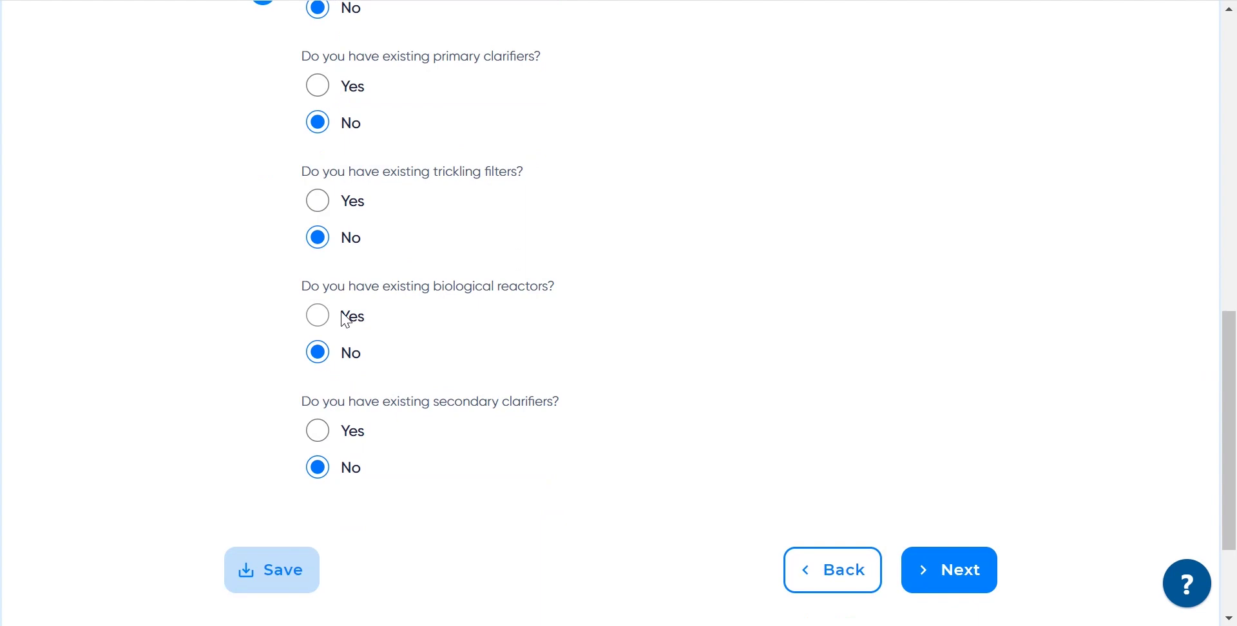
{"action": "left_click", "coordinate": [346, 316]}
{"action": "left_click", "coordinate": [426, 437]}
{"action": "type", "text": "4"}
{"action": "left_click", "coordinate": [435, 525]}
{"action": "type", "text": "4200"}
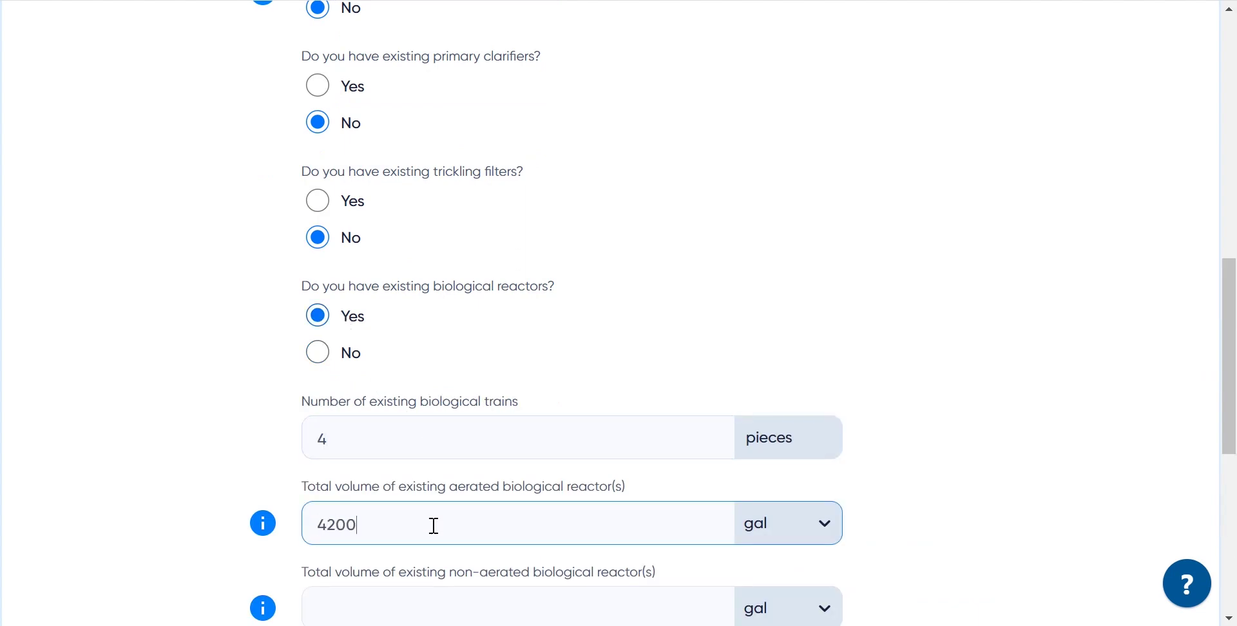
{"action": "scroll", "coordinate": [1002, 470], "scroll_direction": "down", "scroll_amount": 4}
{"action": "left_click", "coordinate": [552, 311]}
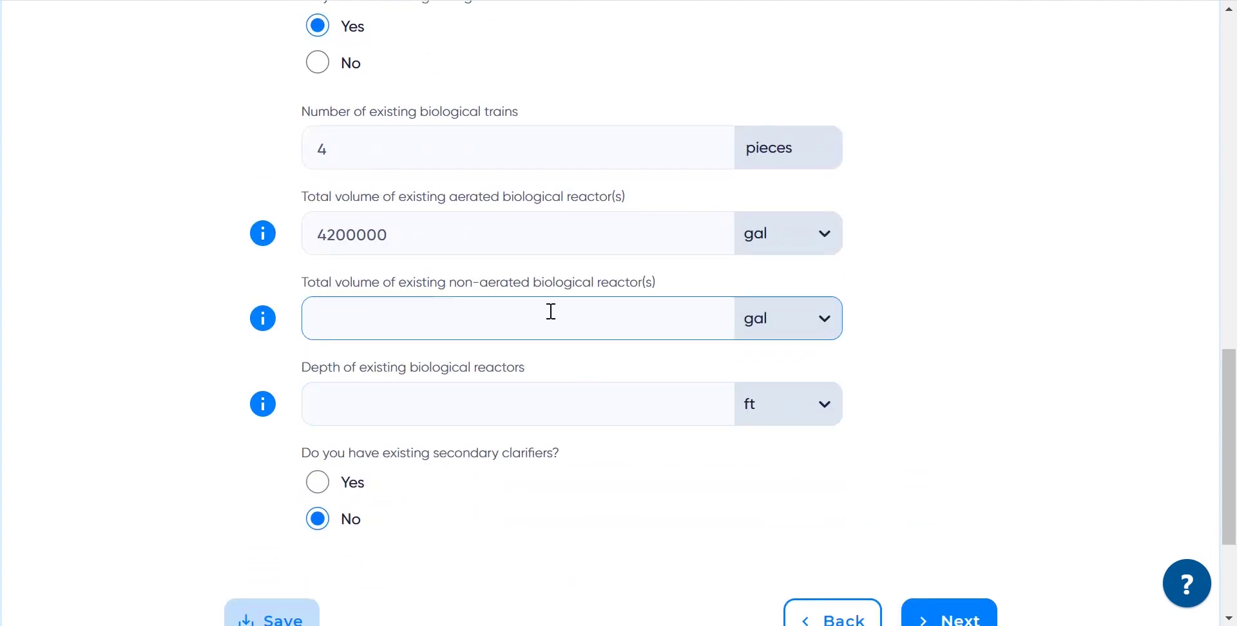
{"action": "type", "text": "0"}
{"action": "left_click", "coordinate": [566, 406]}
{"action": "type", "text": "16"}
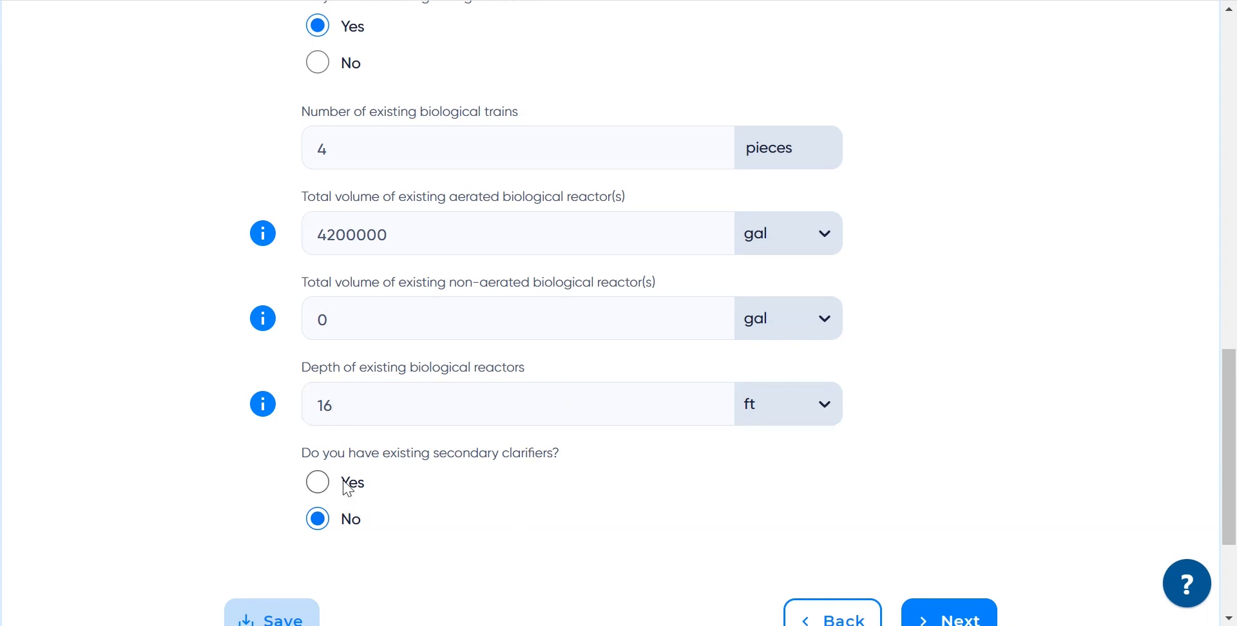
Step: Declare 4 existing secondary clarifiers with 22800 ft² total surface area and 10 ft depth each, and continue to site marking
{"action": "left_click", "coordinate": [350, 482]}
{"action": "scroll", "coordinate": [937, 372], "scroll_direction": "down", "scroll_amount": 4}
{"action": "left_click", "coordinate": [370, 400]}
{"action": "type", "text": "4"}
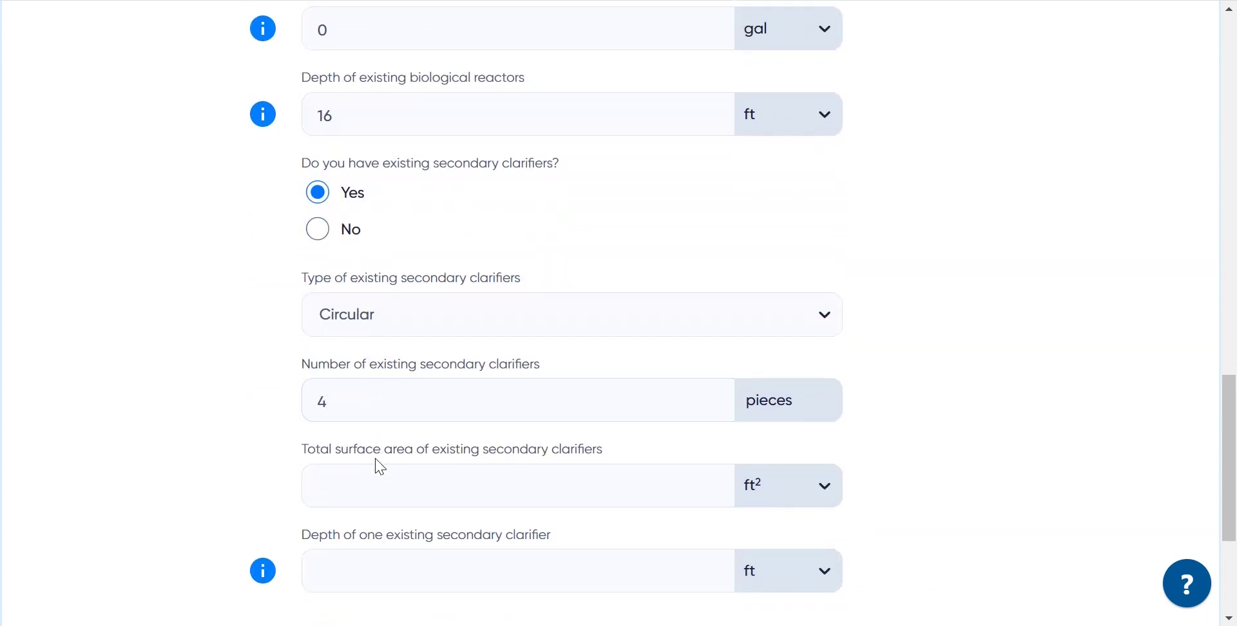
{"action": "left_click", "coordinate": [377, 482]}
{"action": "type", "text": "22800"}
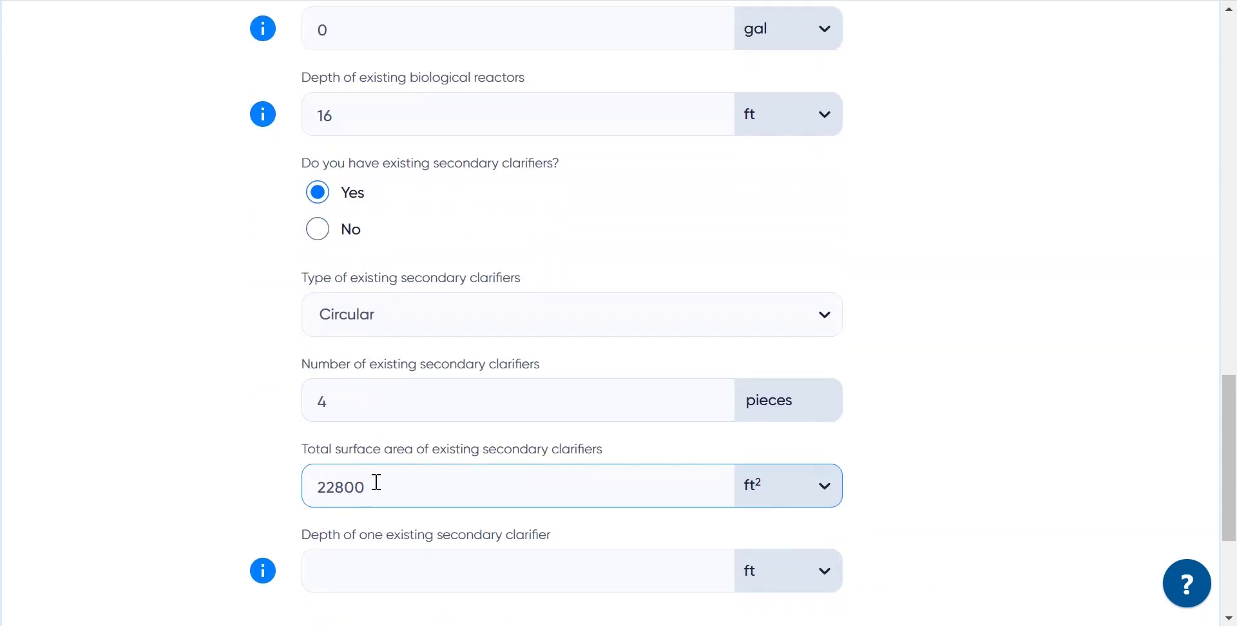
{"action": "scroll", "coordinate": [1003, 447], "scroll_direction": "down", "scroll_amount": 3}
{"action": "left_click", "coordinate": [516, 400]}
{"action": "type", "text": "10"}
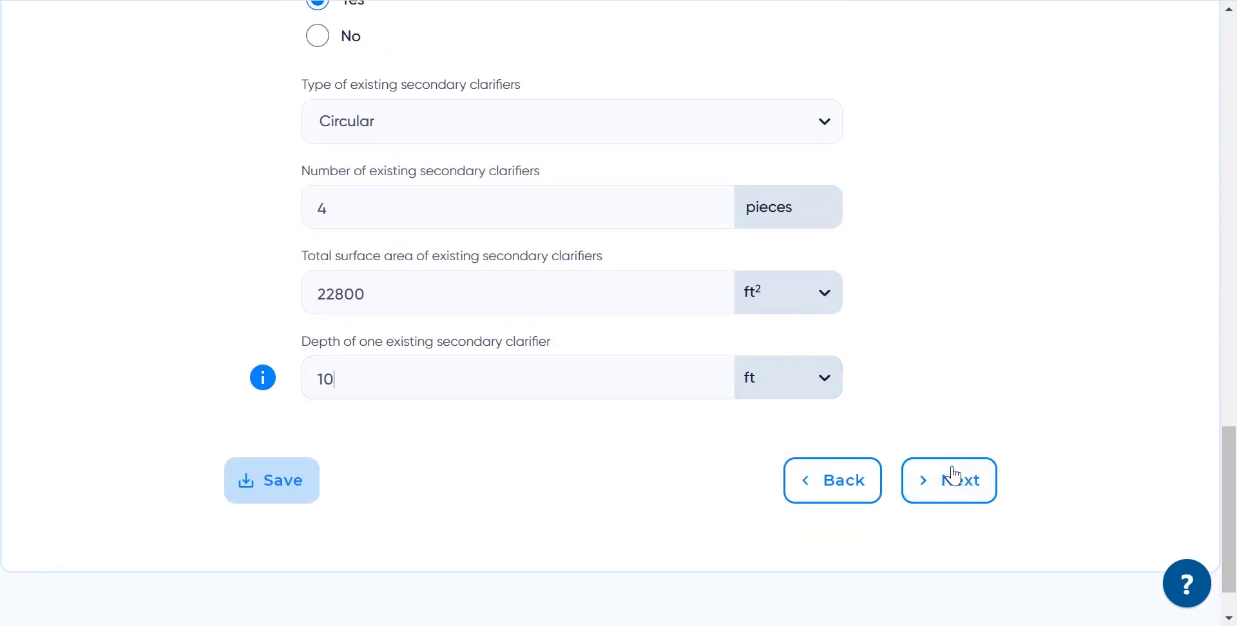
{"action": "left_click", "coordinate": [955, 476]}
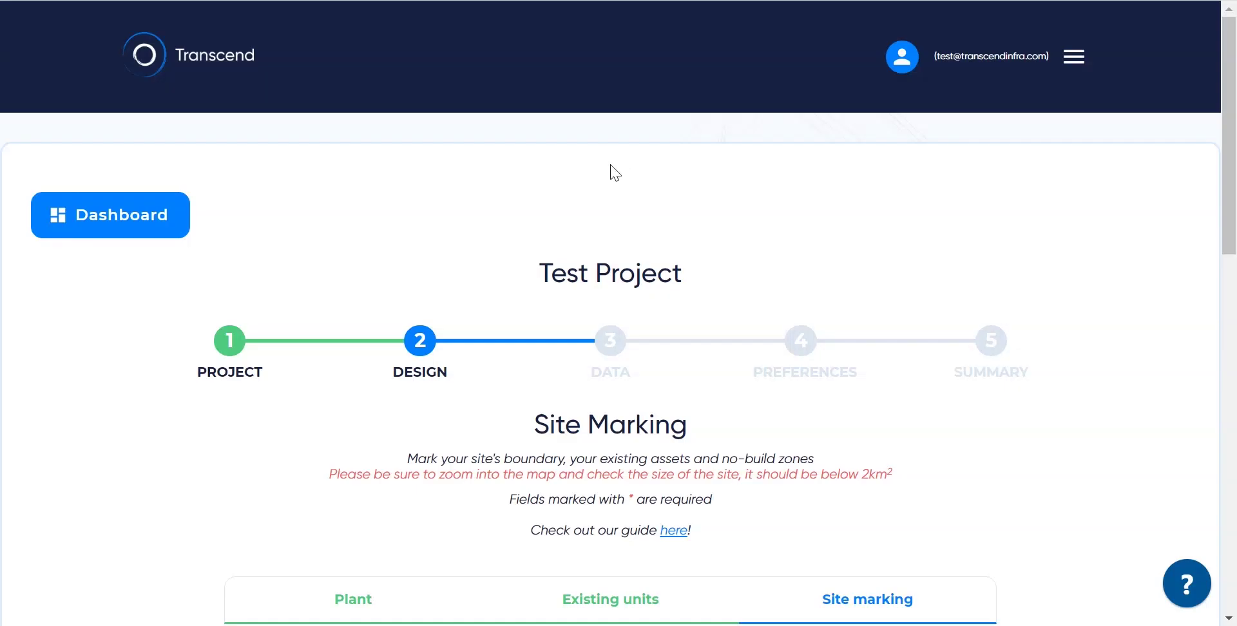
Step: Search the site marking map for the plant's street address and go to the matching location
{"action": "scroll", "coordinate": [602, 174], "scroll_direction": "down", "scroll_amount": 9}
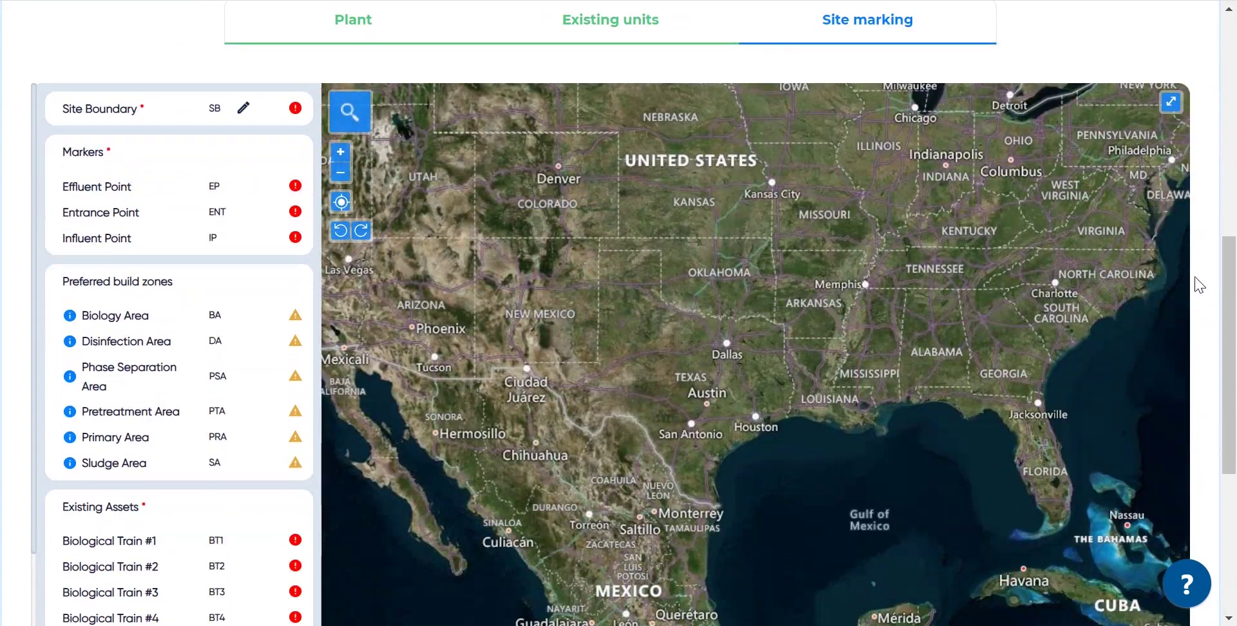
{"action": "left_click", "coordinate": [346, 107]}
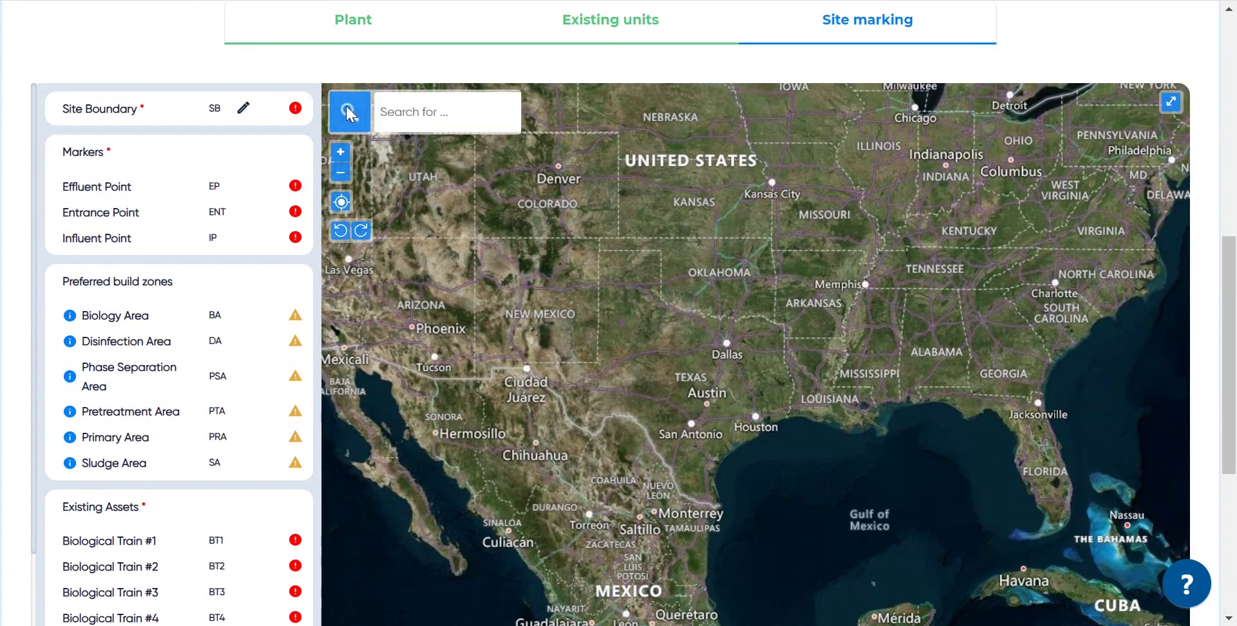
{"action": "key", "text": "ctrl+v"}
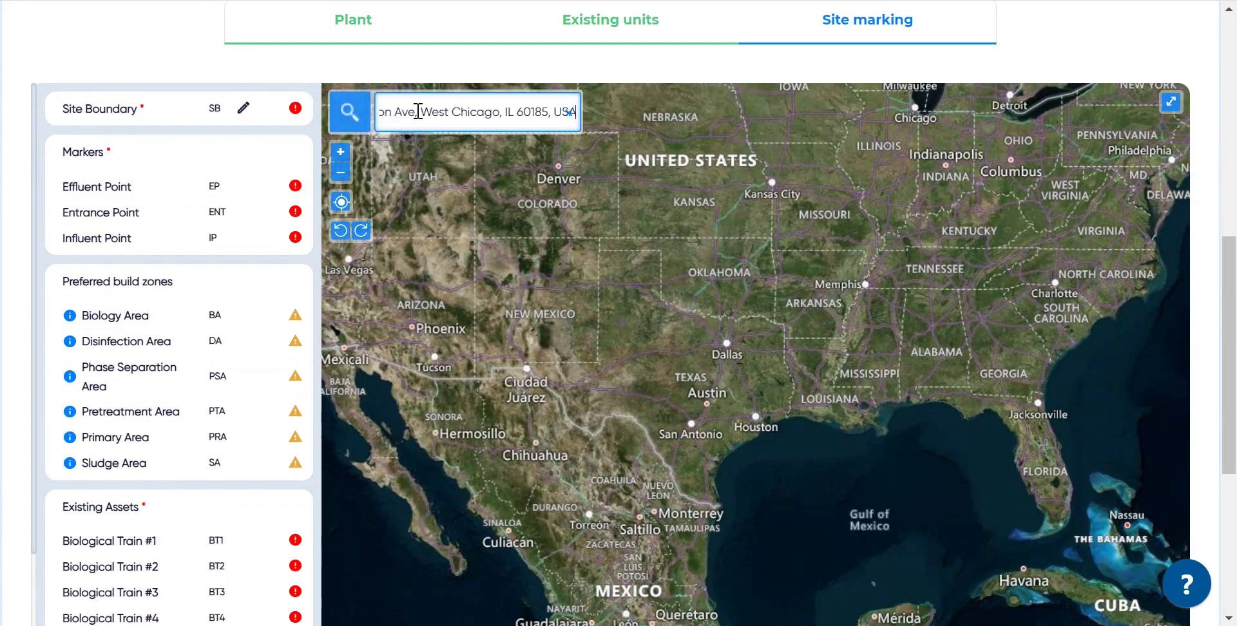
{"action": "left_click", "coordinate": [412, 145]}
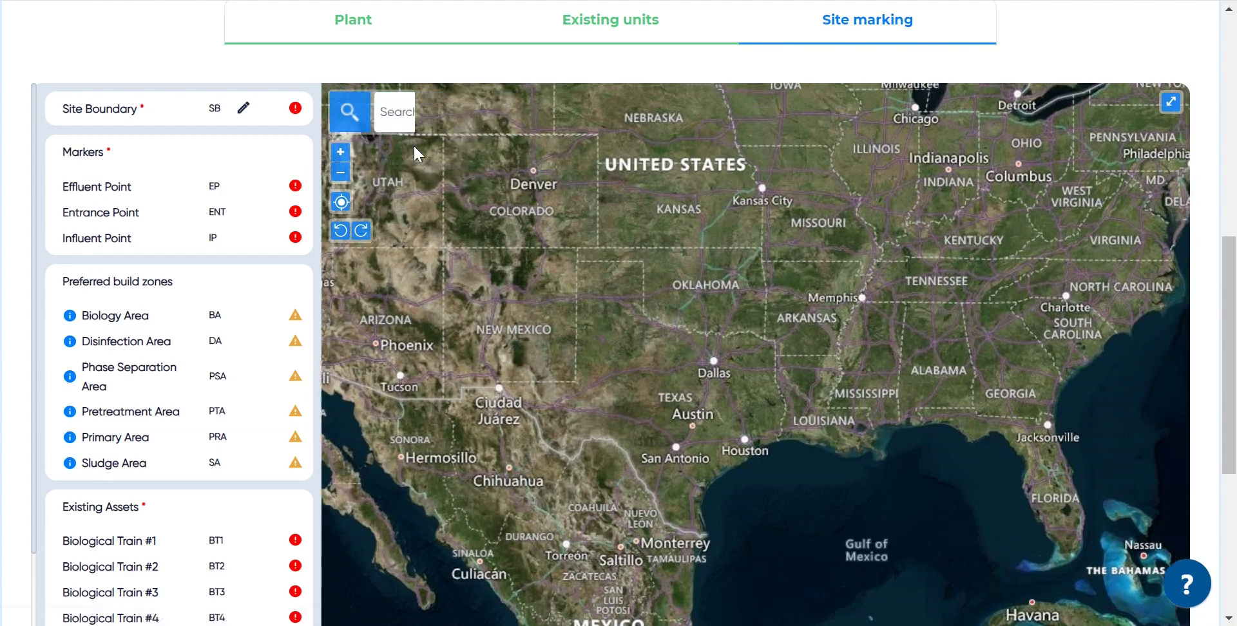
Step: Outline the site boundary as a polygon around the plant grounds, following the roads on the west and south and the river on the east
{"action": "scroll", "coordinate": [760, 234], "scroll_direction": "down", "scroll_amount": 6}
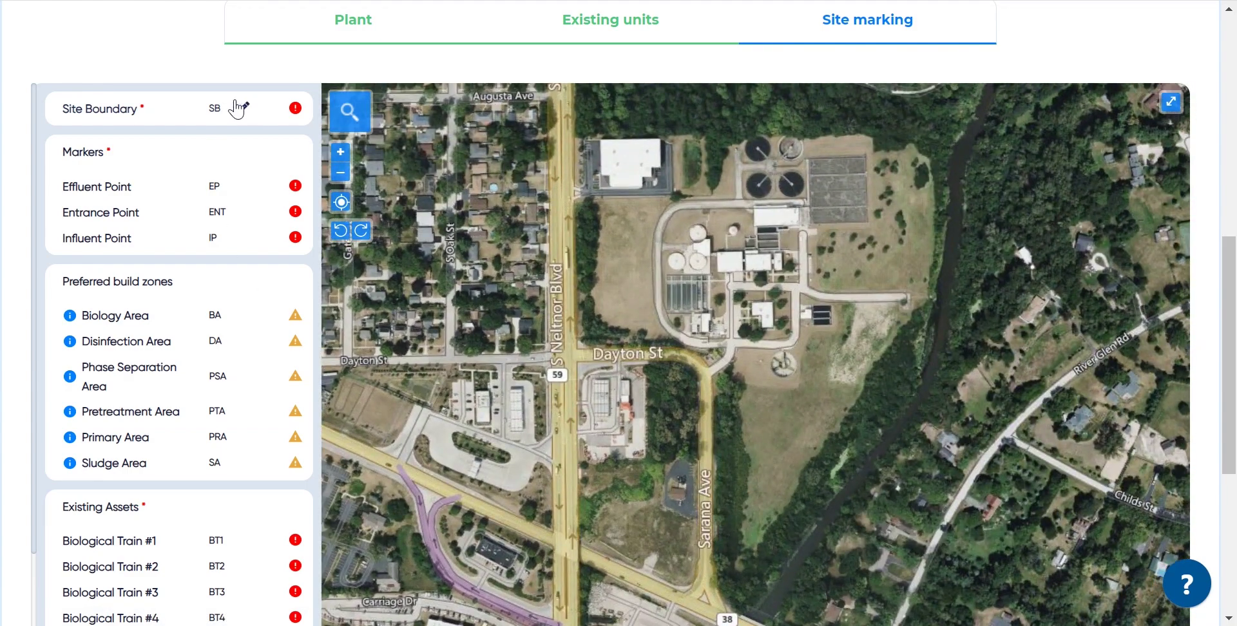
{"action": "left_click", "coordinate": [243, 108]}
{"action": "left_click", "coordinate": [676, 137]}
{"action": "left_click", "coordinate": [674, 196]}
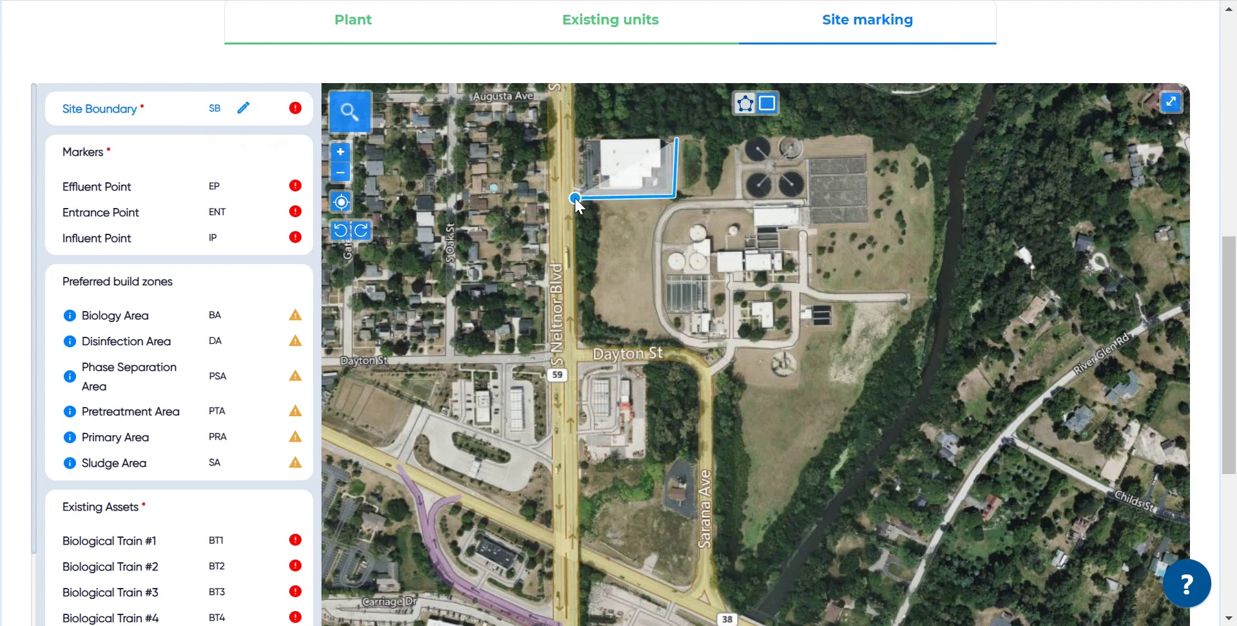
{"action": "left_click", "coordinate": [574, 198]}
{"action": "left_click", "coordinate": [578, 346]}
{"action": "left_click", "coordinate": [675, 345]}
{"action": "left_click", "coordinate": [702, 355]}
{"action": "left_click", "coordinate": [711, 386]}
{"action": "left_click", "coordinate": [715, 567]}
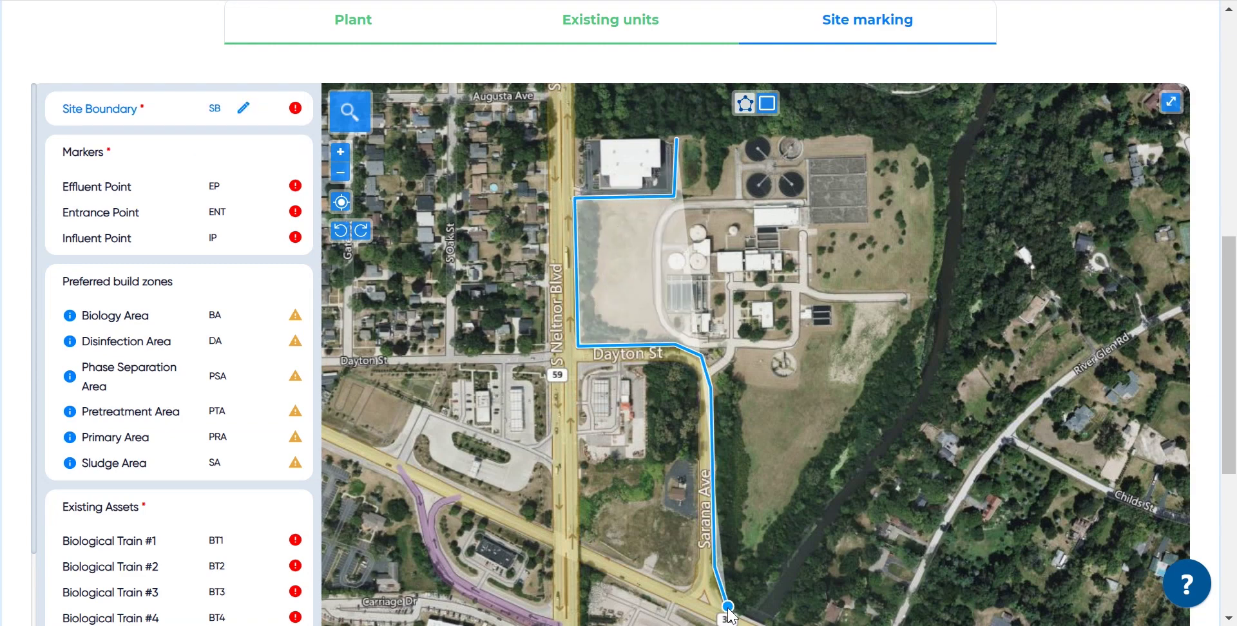
{"action": "left_click", "coordinate": [728, 609]}
{"action": "left_click", "coordinate": [744, 612]}
{"action": "left_click", "coordinate": [879, 443]}
{"action": "left_click", "coordinate": [921, 381]}
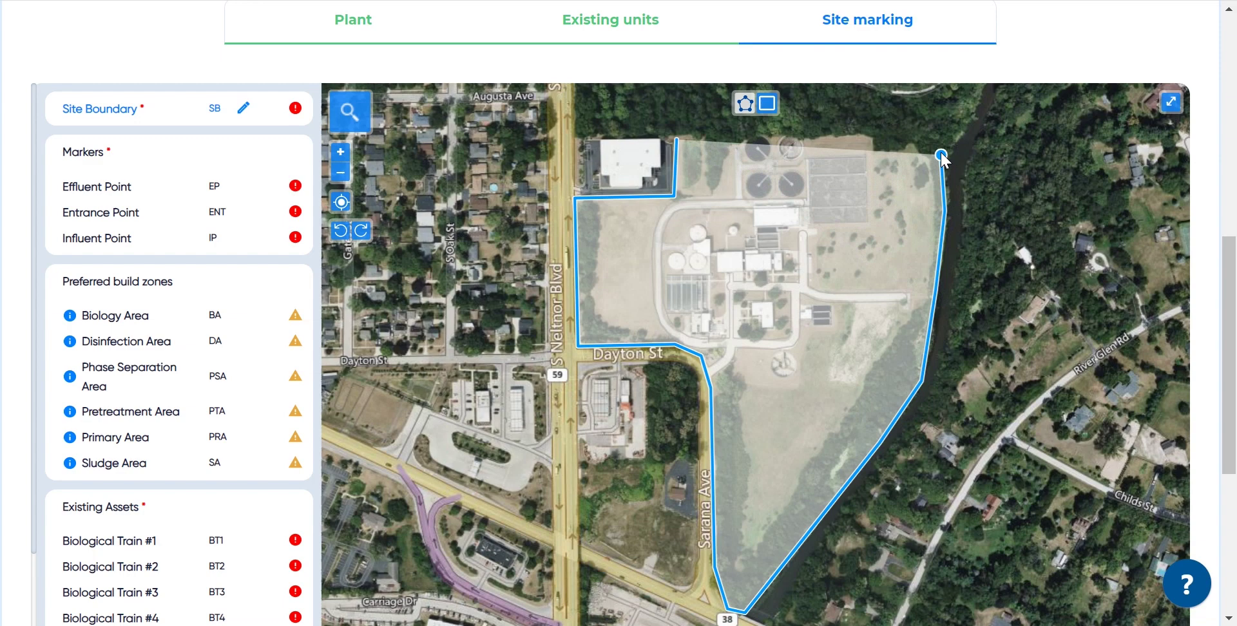
{"action": "left_click", "coordinate": [945, 132]}
{"action": "left_click", "coordinate": [676, 138]}
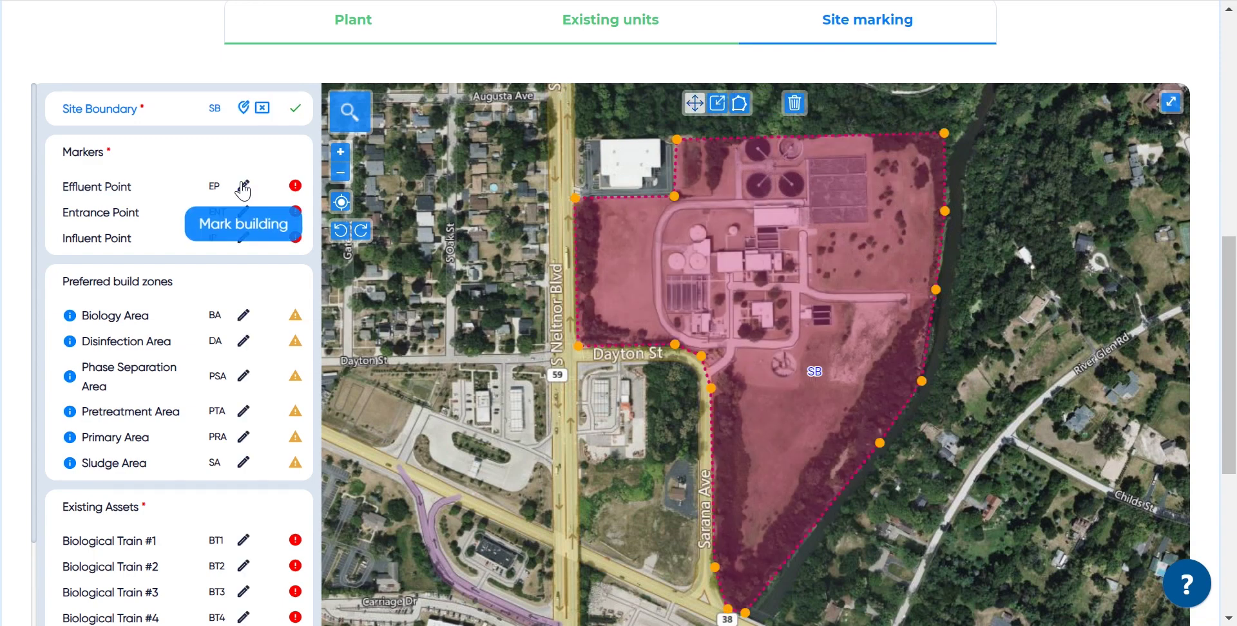
Step: Place the effluent point on the riverside boundary, the entrance point at the Dayton St bend and the influent point just west of it
{"action": "left_click", "coordinate": [244, 187]}
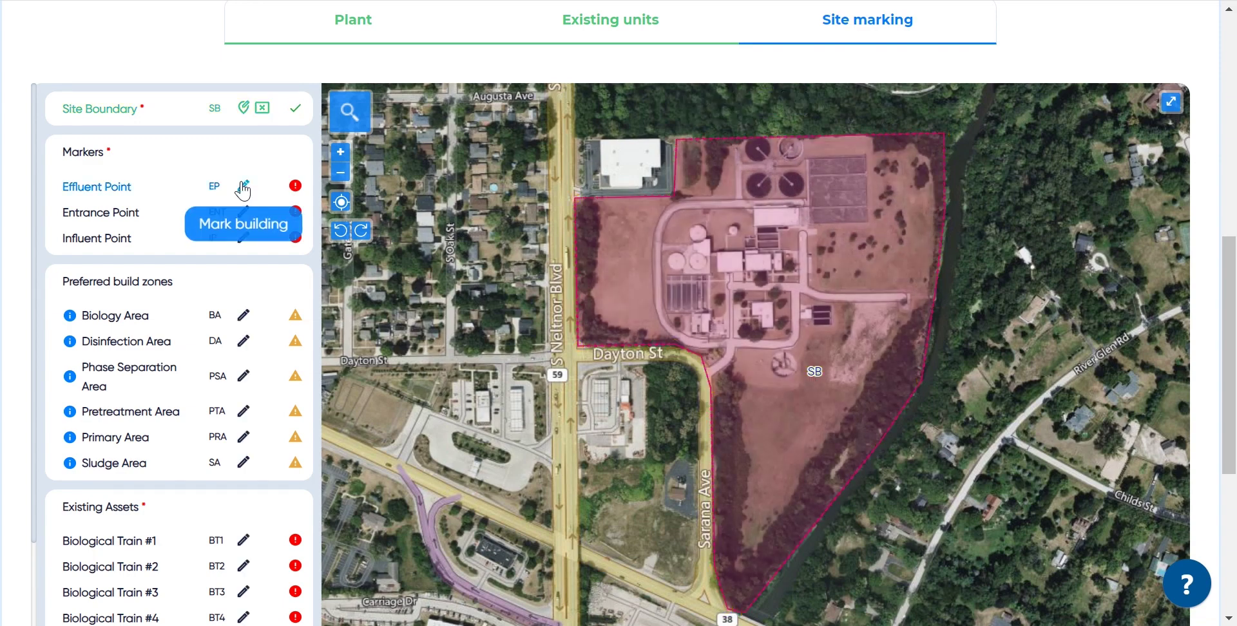
{"action": "left_click", "coordinate": [932, 299]}
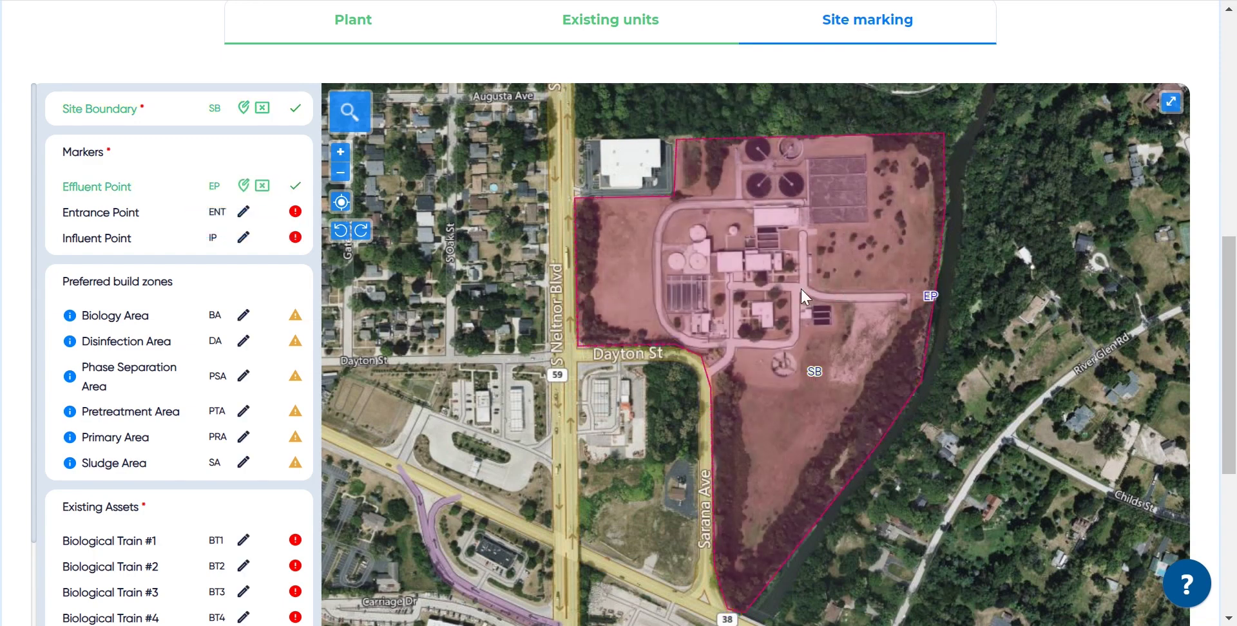
{"action": "left_click", "coordinate": [243, 211]}
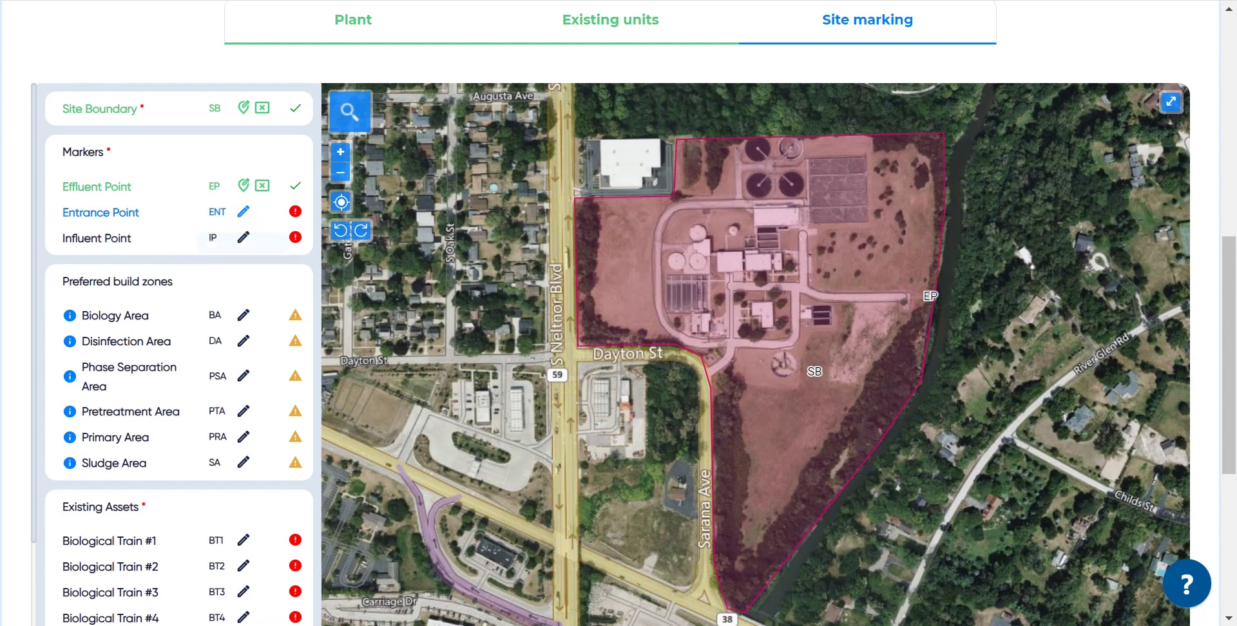
{"action": "left_click", "coordinate": [710, 368]}
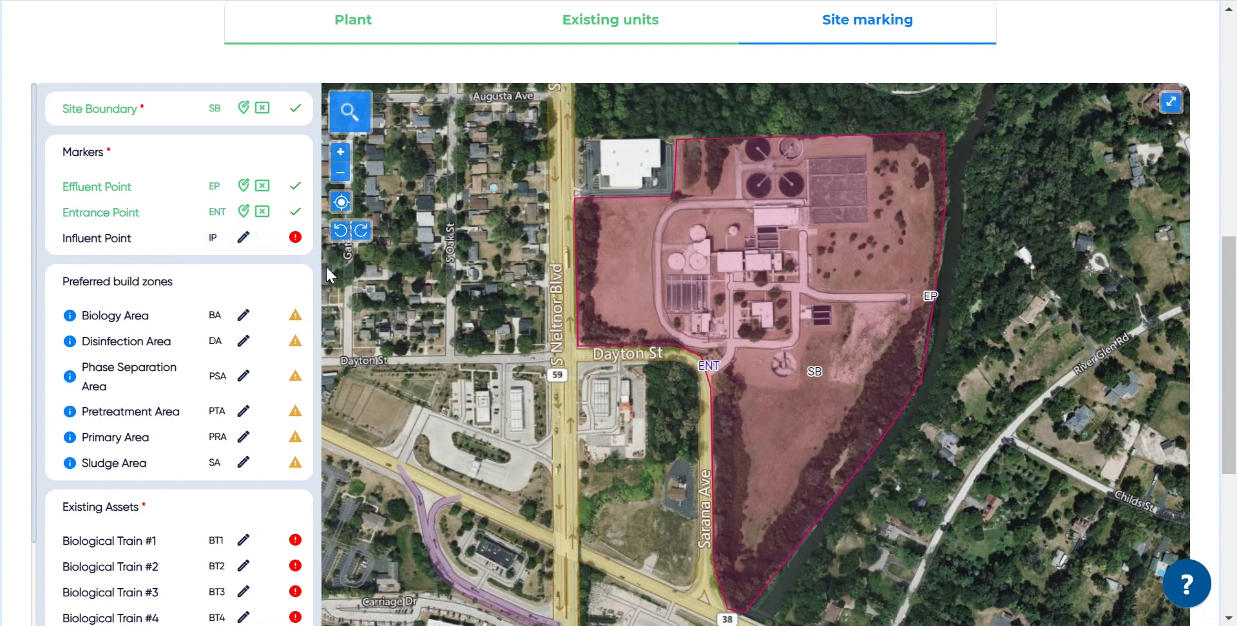
{"action": "left_click", "coordinate": [243, 237]}
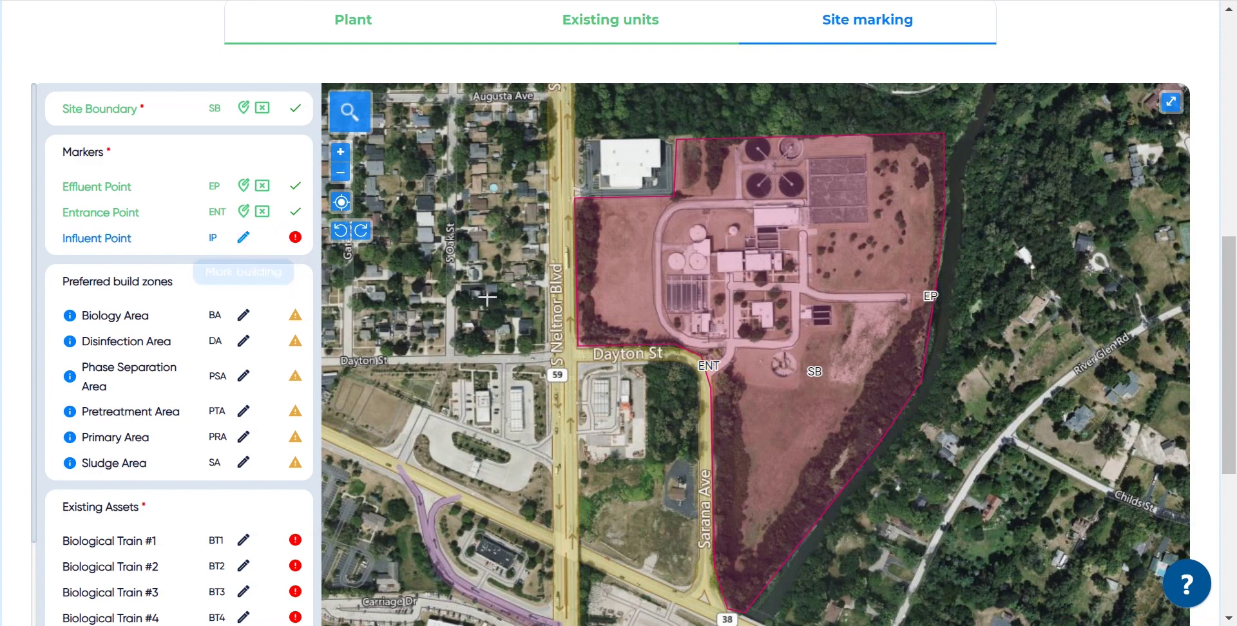
{"action": "left_click", "coordinate": [670, 343]}
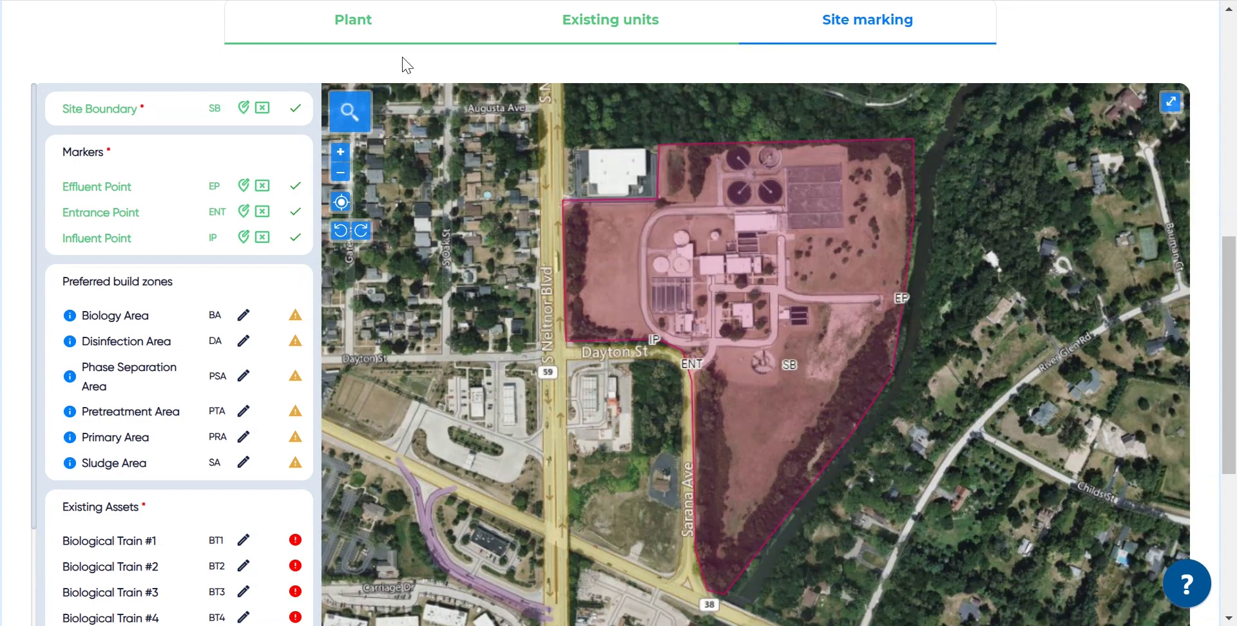
Step: Mark the preferred biology area as a four-sided polygon on the open ground between the existing biological basins and the river
{"action": "left_click", "coordinate": [245, 316]}
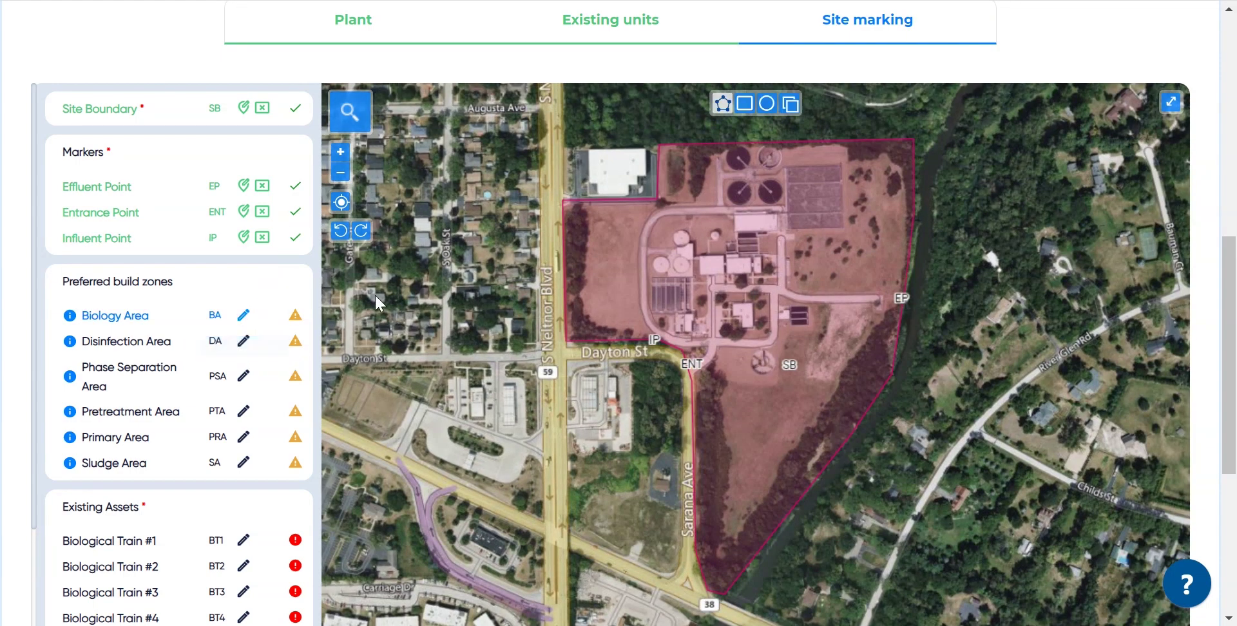
{"action": "left_click", "coordinate": [849, 160]}
{"action": "left_click", "coordinate": [848, 230]}
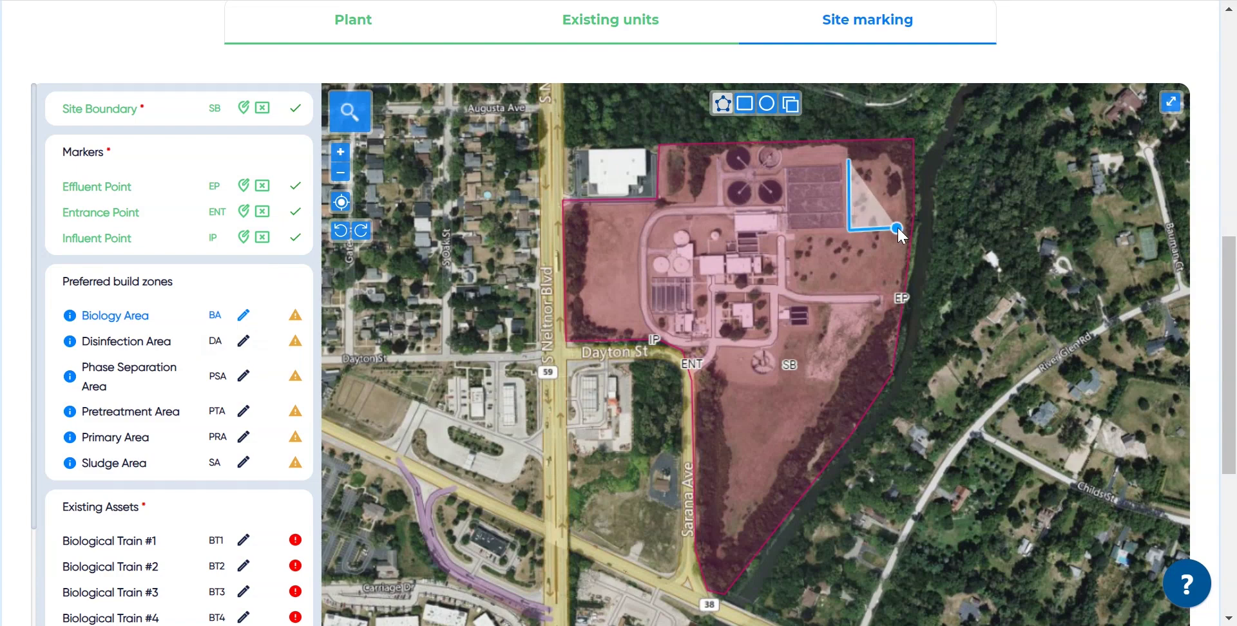
{"action": "left_click", "coordinate": [905, 230]}
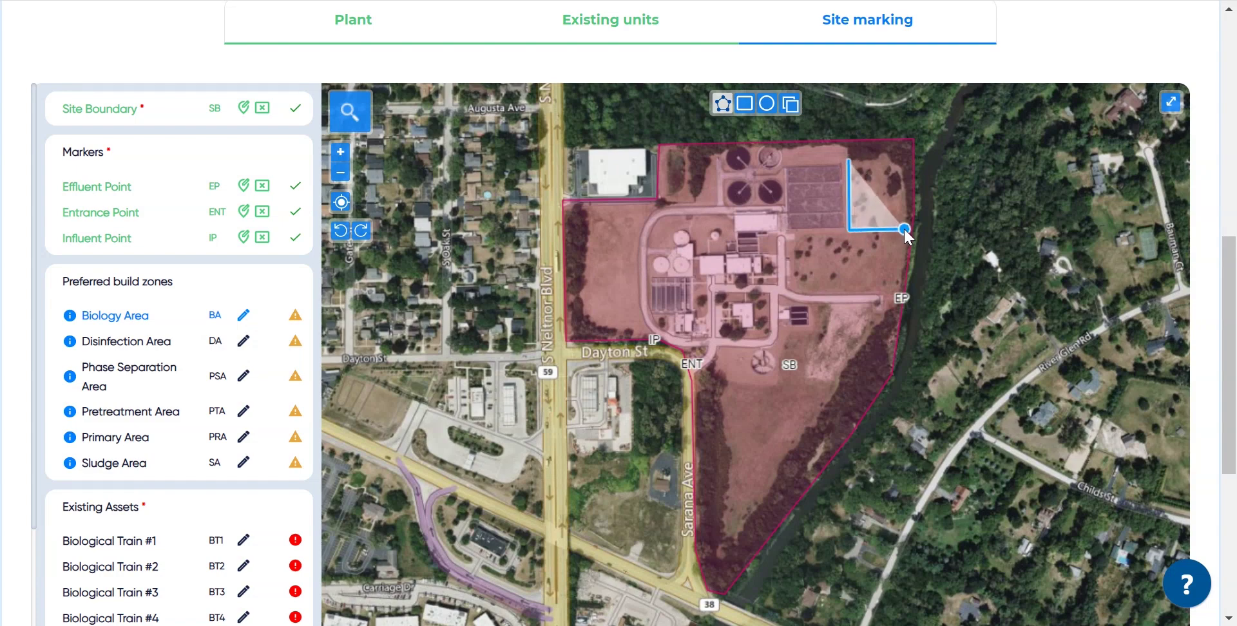
{"action": "left_click", "coordinate": [908, 160]}
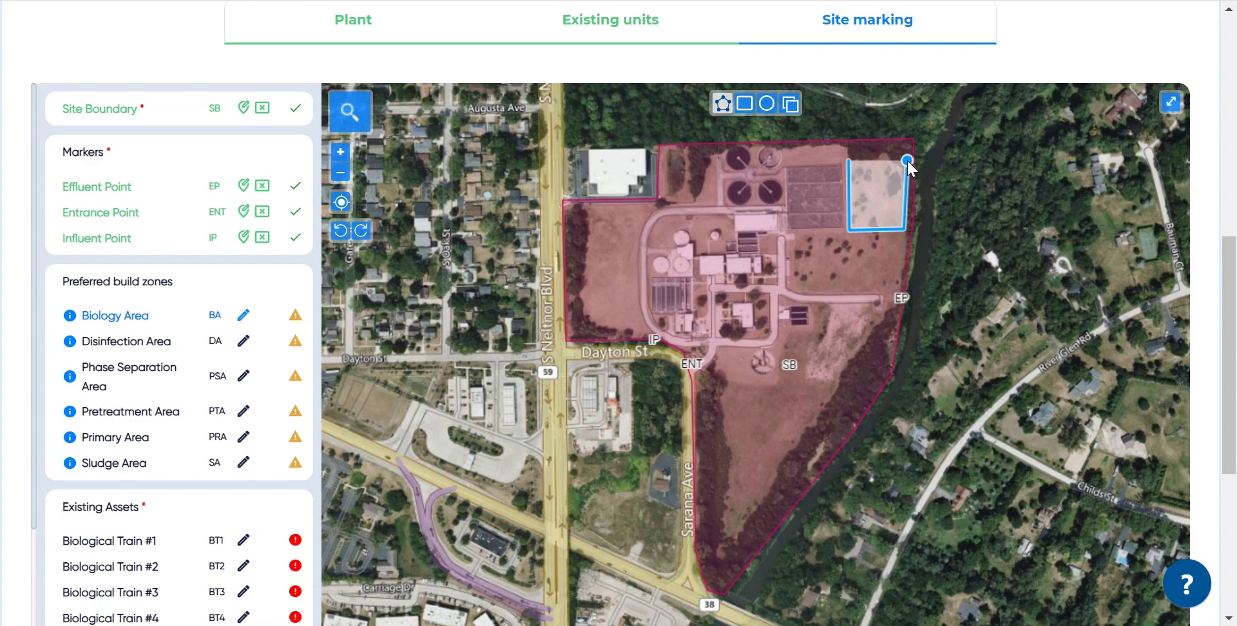
{"action": "left_click", "coordinate": [849, 160]}
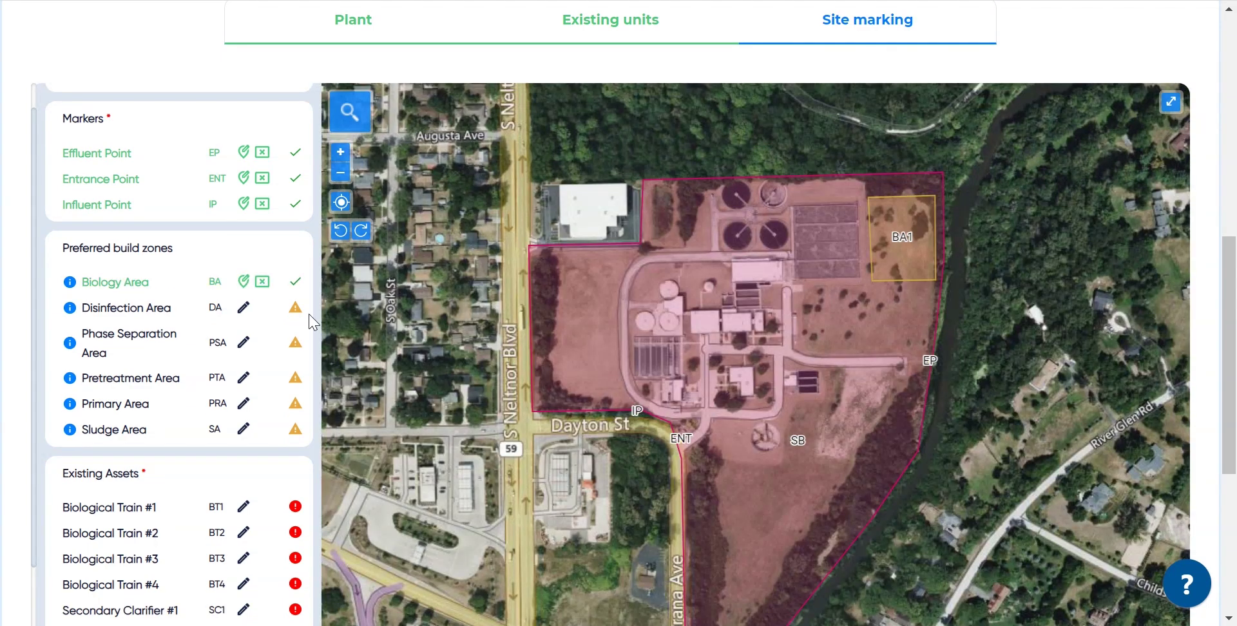
Step: Mark Biological Train #1 as a polygon over the northernmost of the four rectangular basins
{"action": "left_click", "coordinate": [243, 509]}
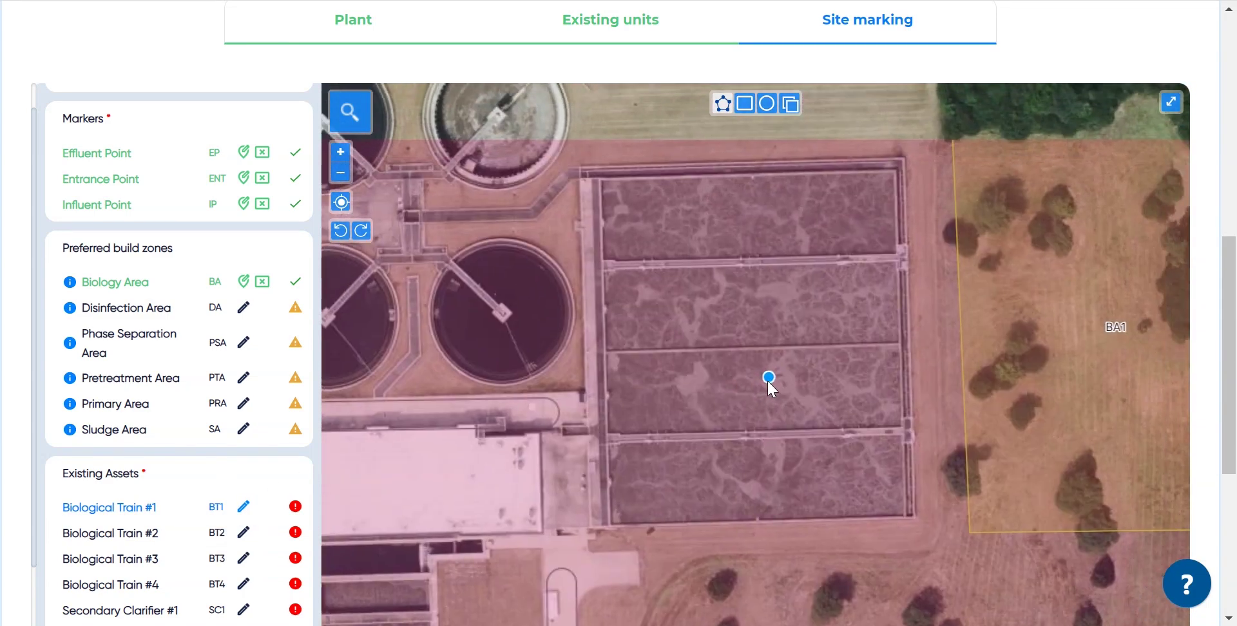
{"action": "left_click", "coordinate": [583, 200]}
{"action": "left_click", "coordinate": [586, 282]}
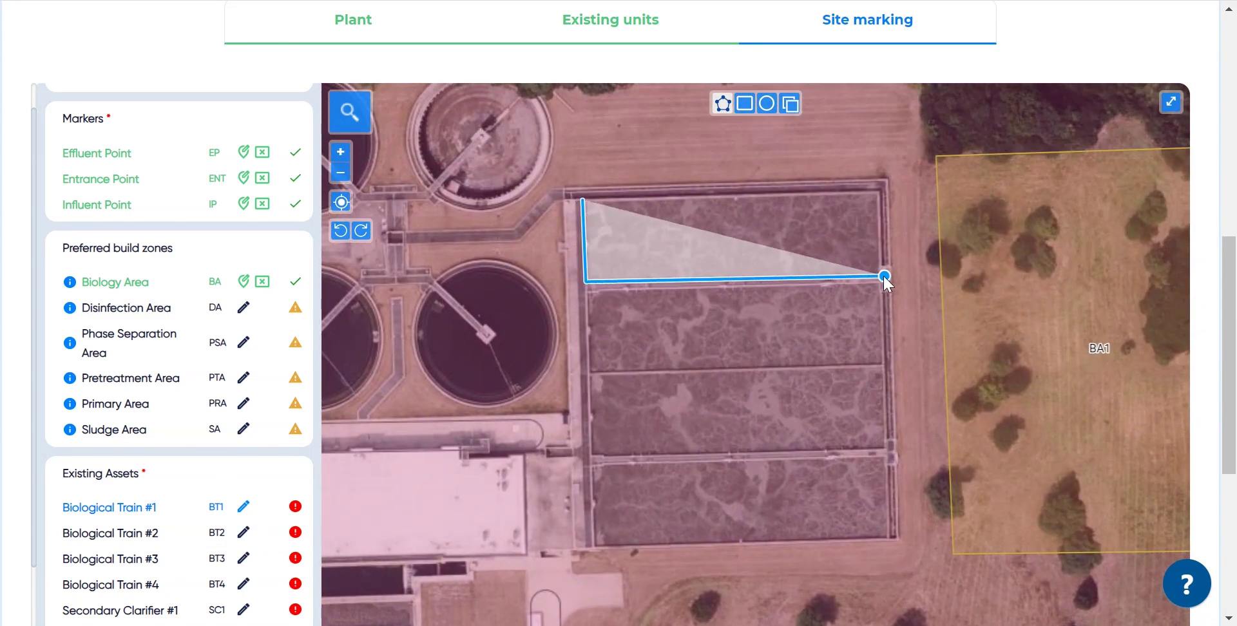
{"action": "left_click", "coordinate": [882, 276]}
{"action": "left_click", "coordinate": [878, 191]}
{"action": "left_click", "coordinate": [583, 200]}
Step: Mark Biological Trains #2, #3 and #4 on the three remaining basins by copying the Train #1 shape
{"action": "left_click", "coordinate": [243, 533]}
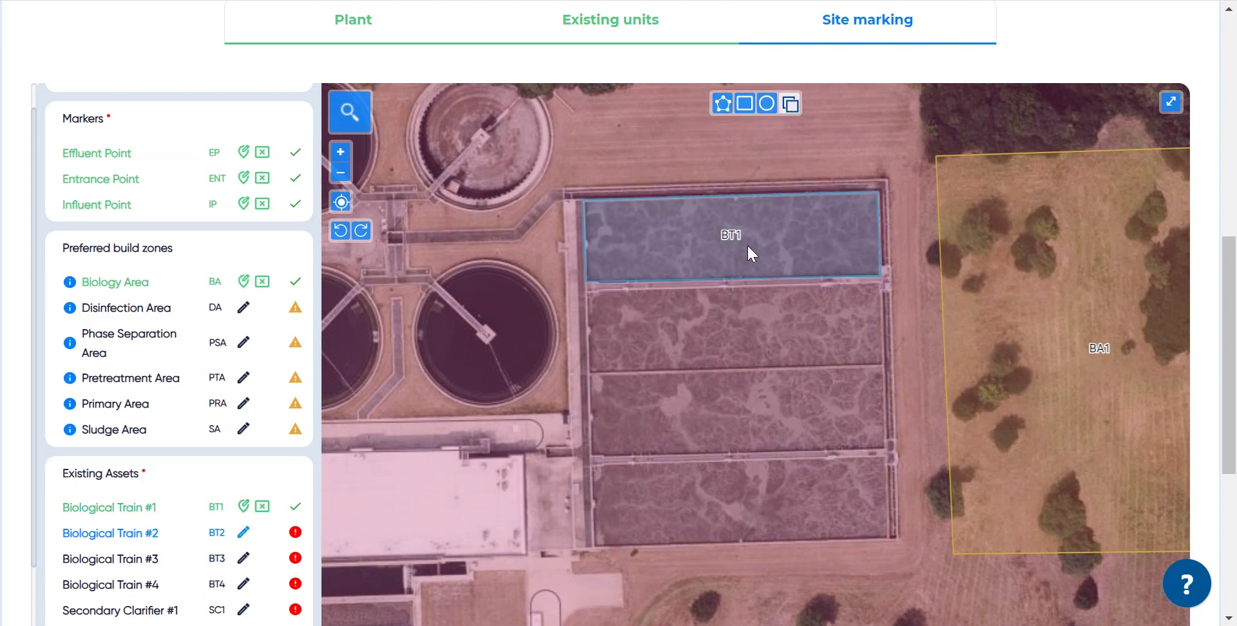
{"action": "left_click_drag", "start_coordinate": [748, 251], "coordinate": [780, 500]}
{"action": "left_click", "coordinate": [243, 558]}
{"action": "left_click", "coordinate": [244, 584]}
Step: Mark Secondary Clarifier #1 as a circle centred on the northwest round tank
{"action": "left_click_drag", "start_coordinate": [456, 313], "coordinate": [714, 416]}
{"action": "scroll", "coordinate": [250, 427], "scroll_direction": "down", "scroll_amount": 3}
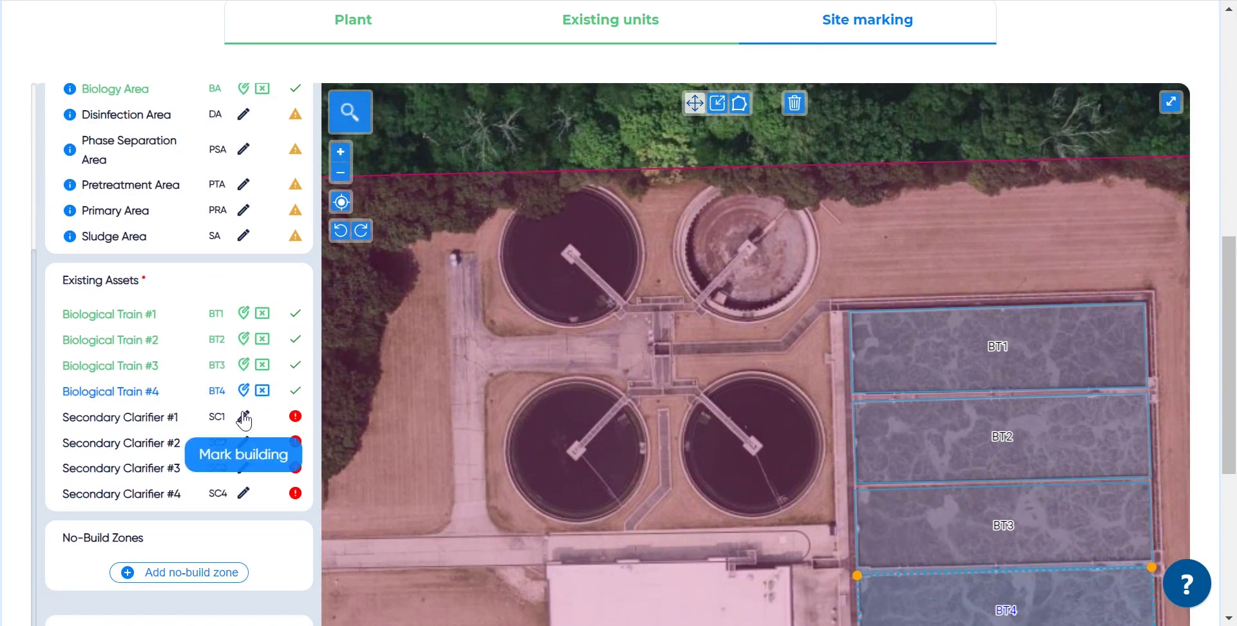
{"action": "left_click", "coordinate": [246, 420]}
{"action": "left_click", "coordinate": [766, 103]}
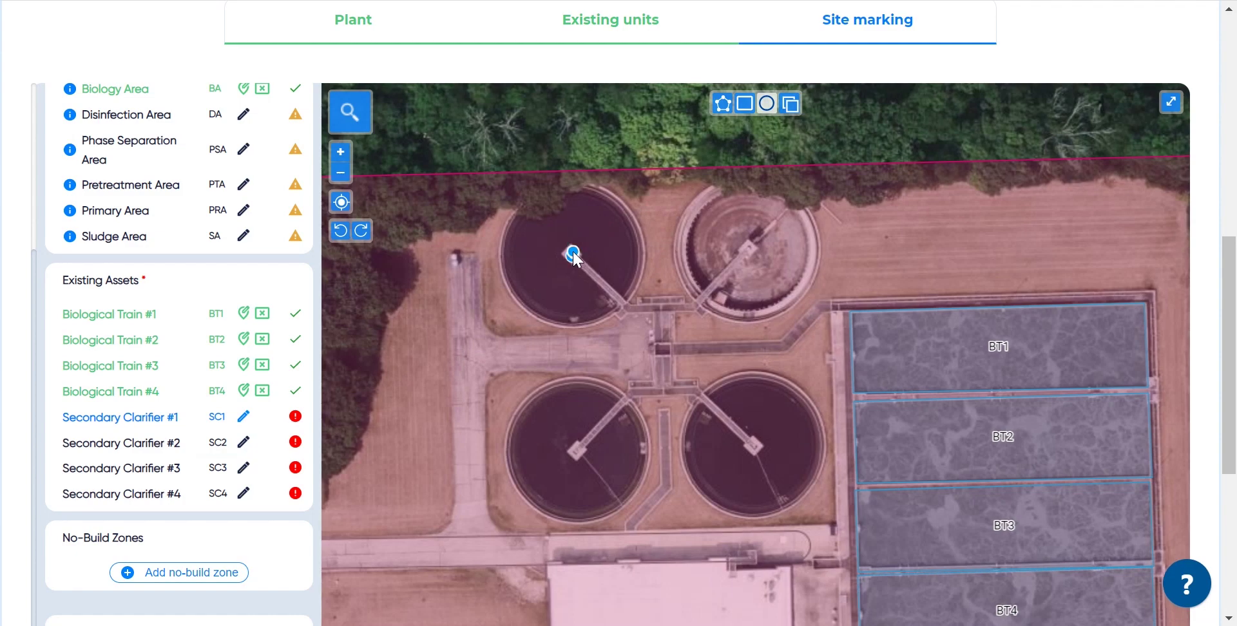
{"action": "mouse_move", "coordinate": [571, 254]}
{"action": "left_mouse_down"}
{"action": "mouse_move", "coordinate": [633, 280]}
{"action": "mouse_move", "coordinate": [599, 253]}
{"action": "mouse_move", "coordinate": [775, 243]}
{"action": "mouse_move", "coordinate": [604, 446]}
{"action": "mouse_move", "coordinate": [559, 464]}
{"action": "left_mouse_up"}
Step: Mark Secondary Clarifiers #2, #3 and #4 on the northeast, southwest and southeast round tanks by copying the existing circle
{"action": "left_click", "coordinate": [243, 442]}
{"action": "left_click", "coordinate": [791, 103]}
{"action": "left_click", "coordinate": [244, 468]}
{"action": "left_click", "coordinate": [791, 104]}
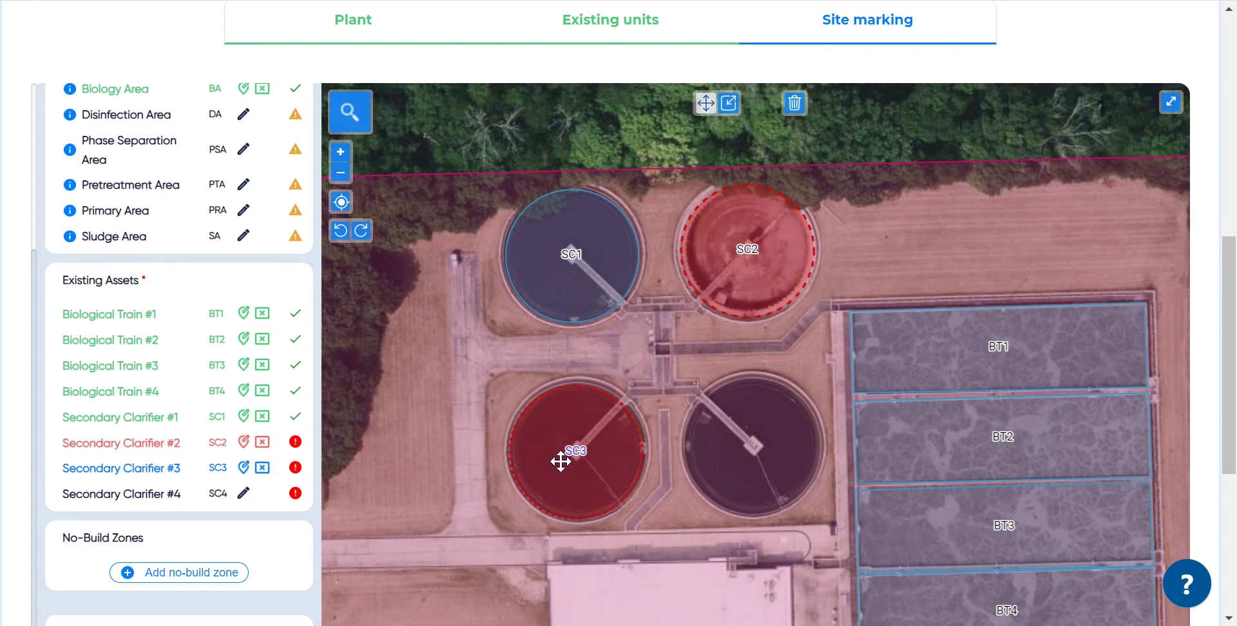
{"action": "left_click", "coordinate": [243, 493]}
{"action": "left_click", "coordinate": [791, 103]}
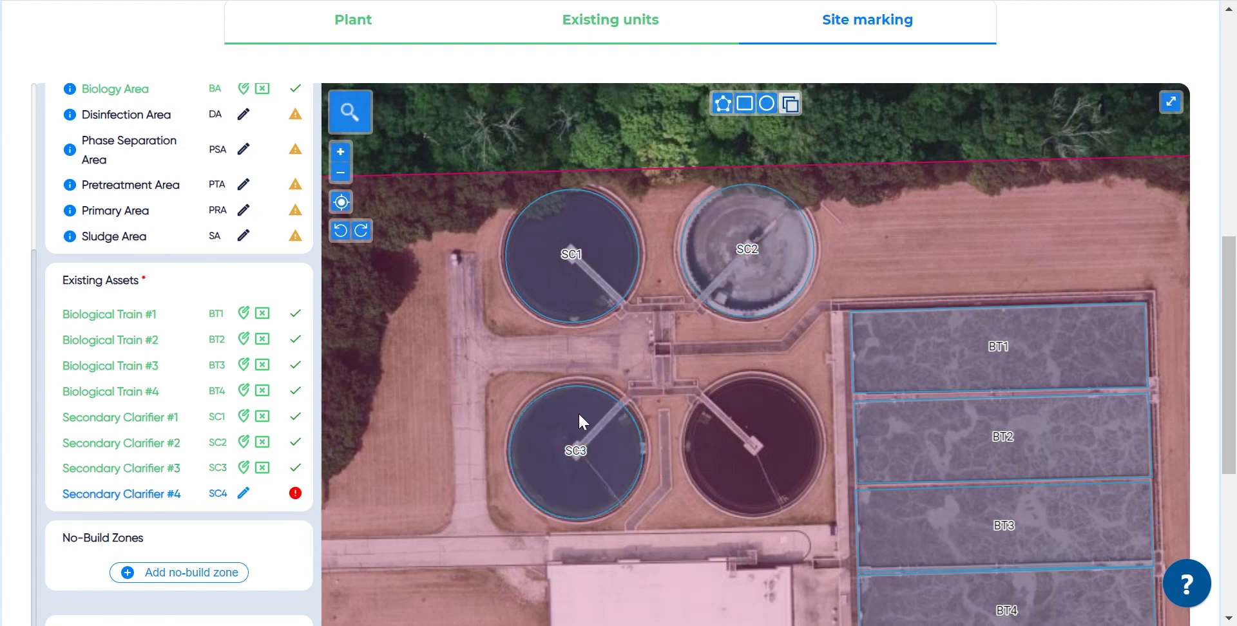
{"action": "left_click_drag", "start_coordinate": [577, 412], "coordinate": [766, 429]}
Step: Add a no-build zone outlining the existing central buildings inside the loop road, and continue to the flow data
{"action": "scroll", "coordinate": [673, 420], "scroll_direction": "down", "scroll_amount": 5}
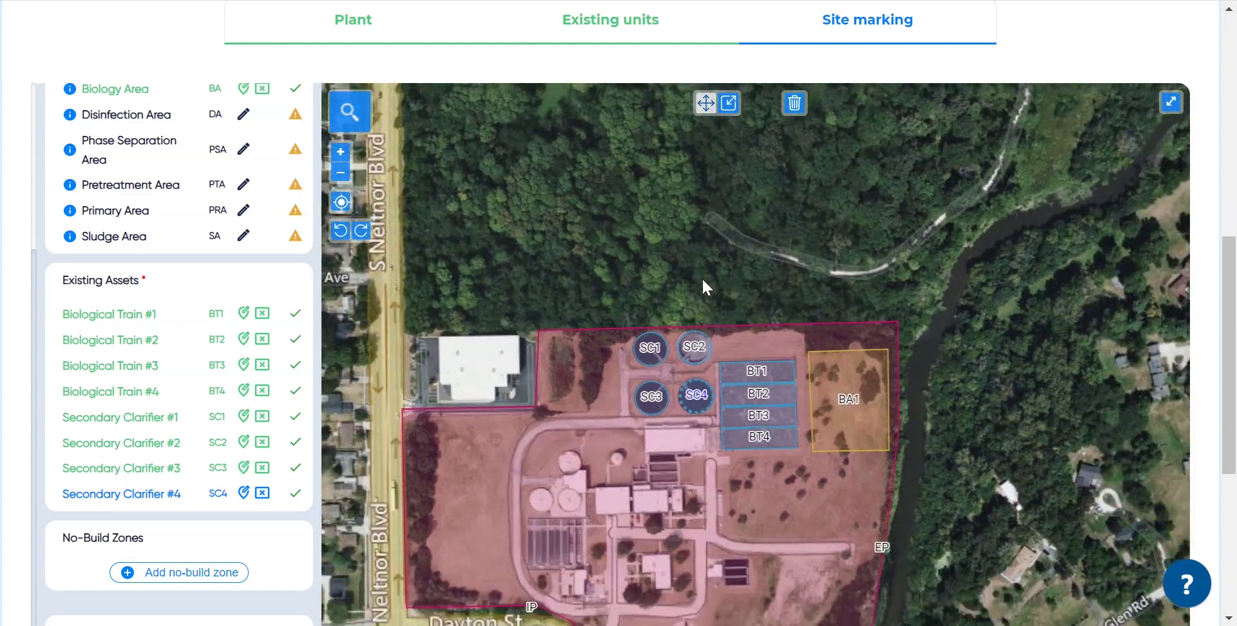
{"action": "left_click_drag", "start_coordinate": [701, 277], "coordinate": [705, 145]}
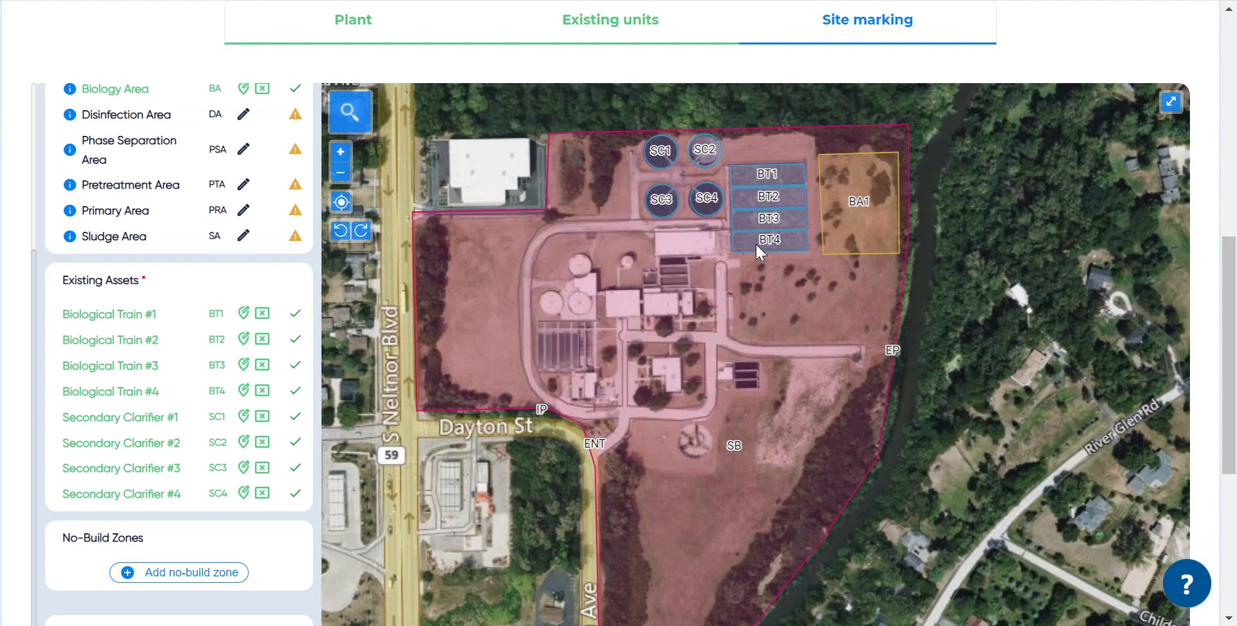
{"action": "left_click", "coordinate": [185, 582]}
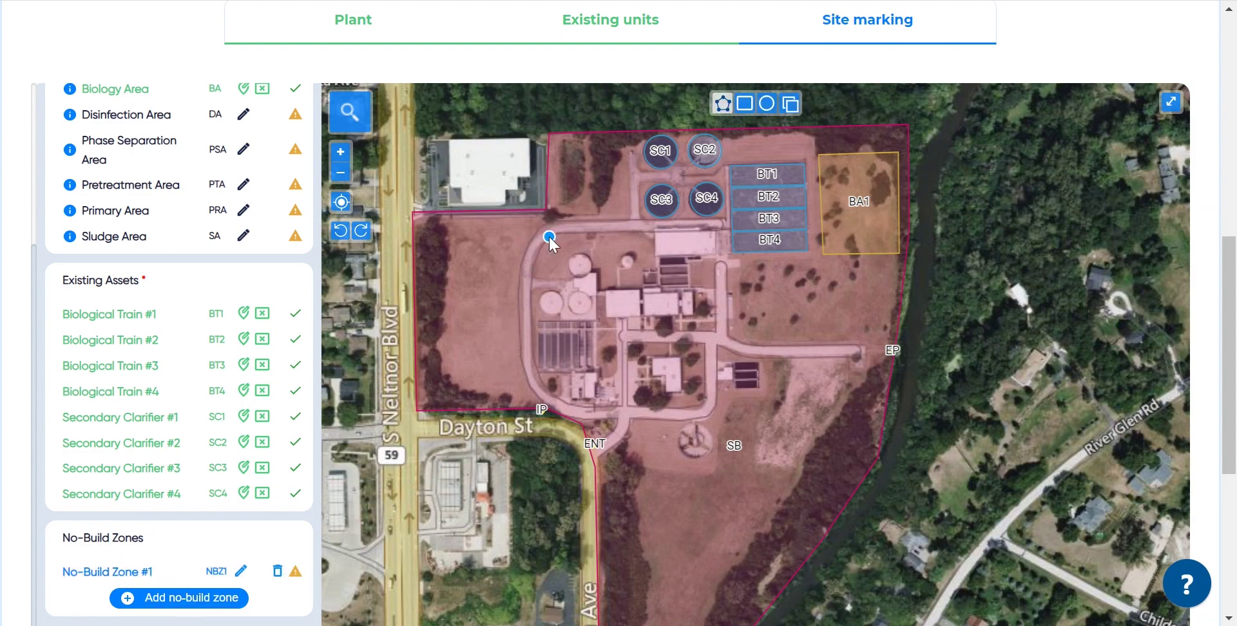
{"action": "mouse_move", "coordinate": [552, 241]}
{"action": "left_mouse_down"}
{"action": "mouse_move", "coordinate": [528, 281]}
{"action": "mouse_move", "coordinate": [539, 395]}
{"action": "mouse_move", "coordinate": [715, 413]}
{"action": "mouse_move", "coordinate": [717, 227]}
{"action": "mouse_move", "coordinate": [549, 237]}
{"action": "left_mouse_up"}
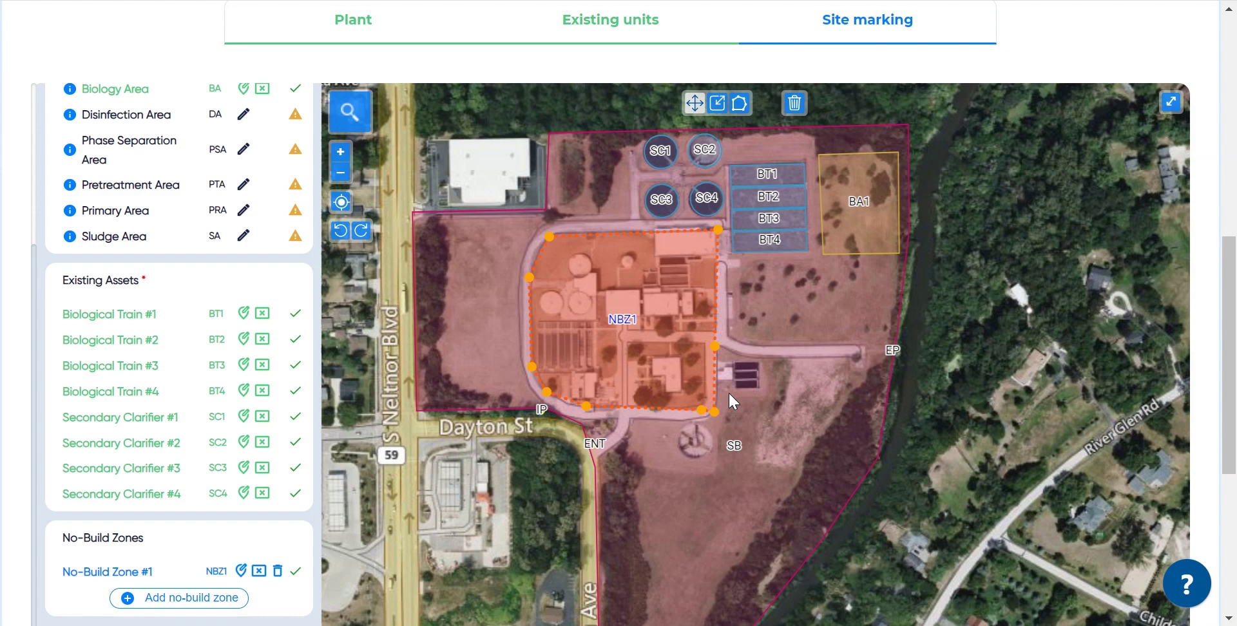
{"action": "scroll", "coordinate": [1206, 387], "scroll_direction": "down", "scroll_amount": 5}
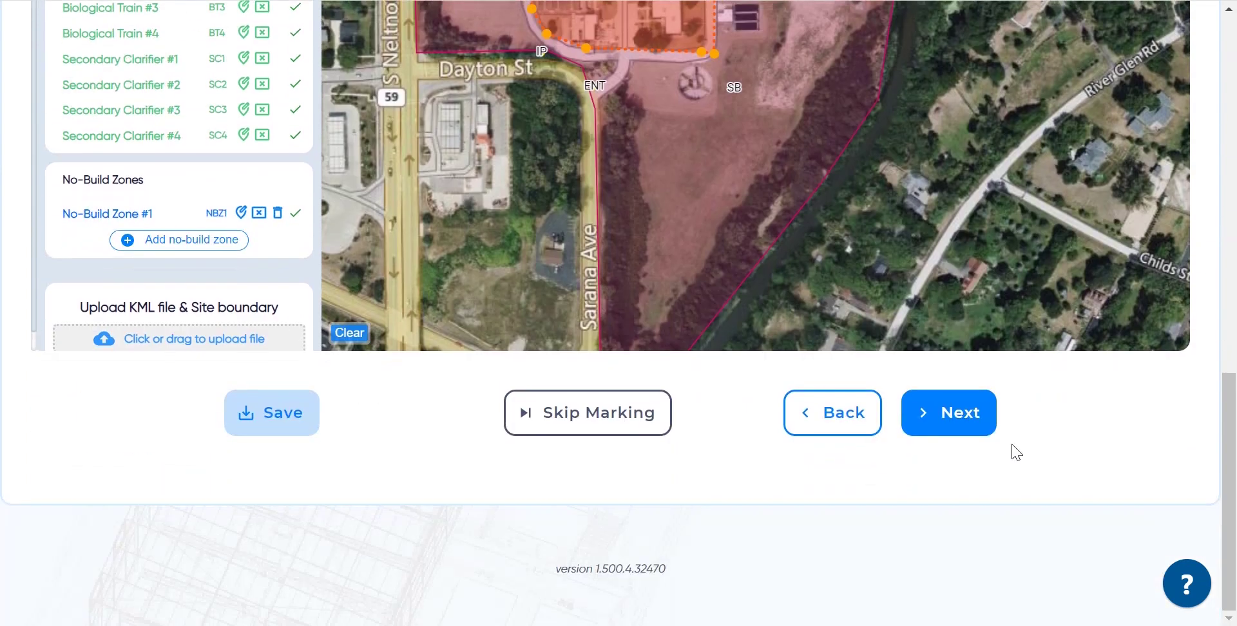
{"action": "left_click", "coordinate": [939, 423]}
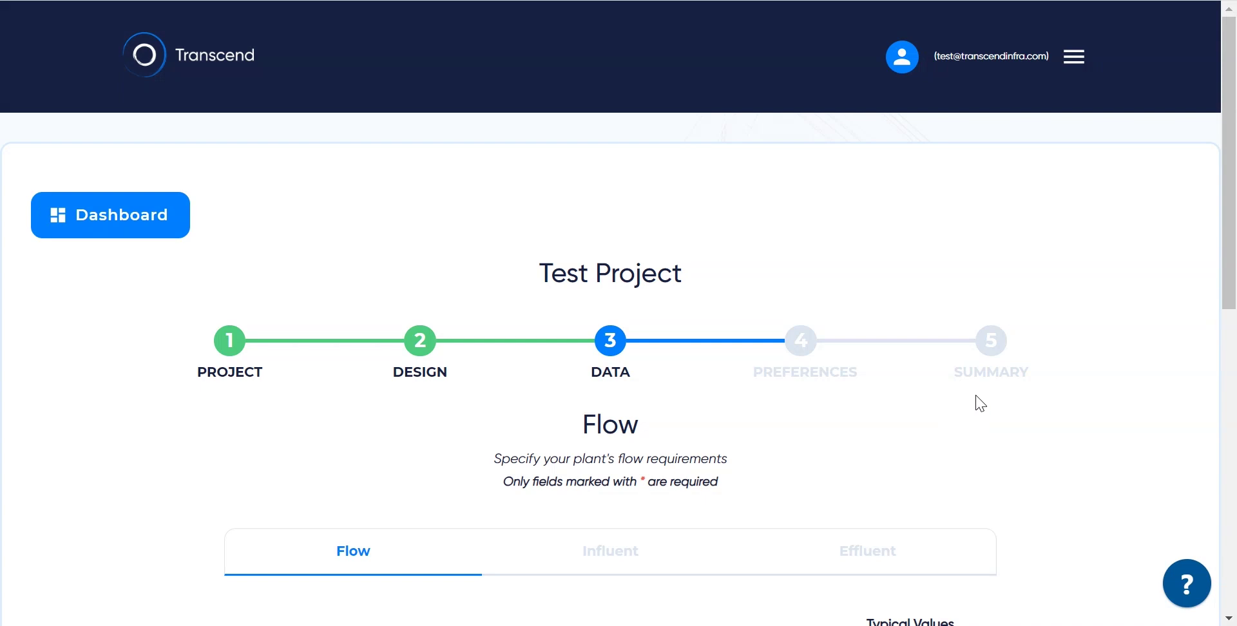
Step: Set design wastewater temperatures to the typical 13.5 °C minimum and 22.5 °C maximum, enter a 15 MGD biological design flow, and continue to the influent data
{"action": "scroll", "coordinate": [856, 236], "scroll_direction": "down", "scroll_amount": 2}
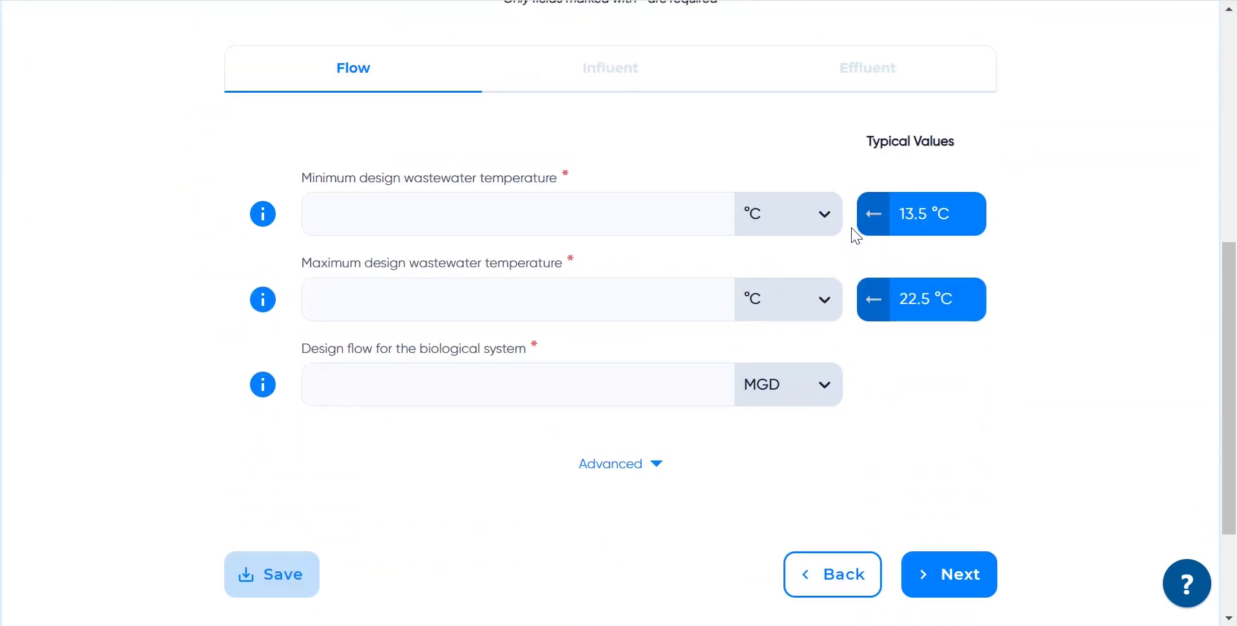
{"action": "mouse_move", "coordinate": [937, 227]}
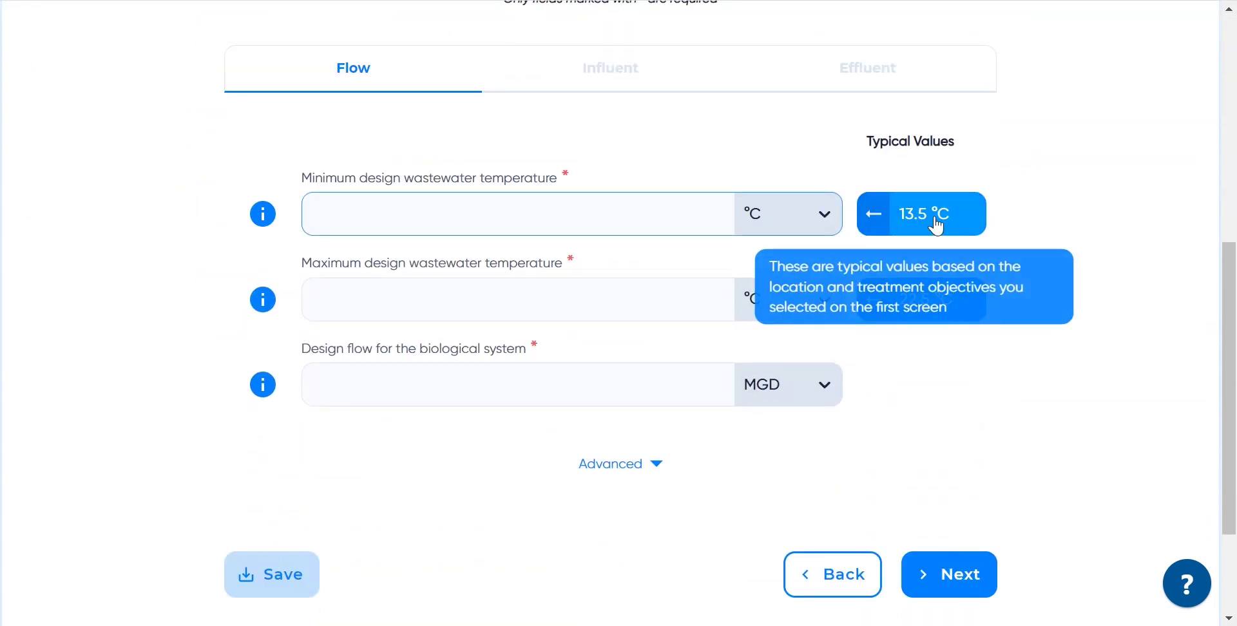
{"action": "left_click", "coordinate": [938, 226]}
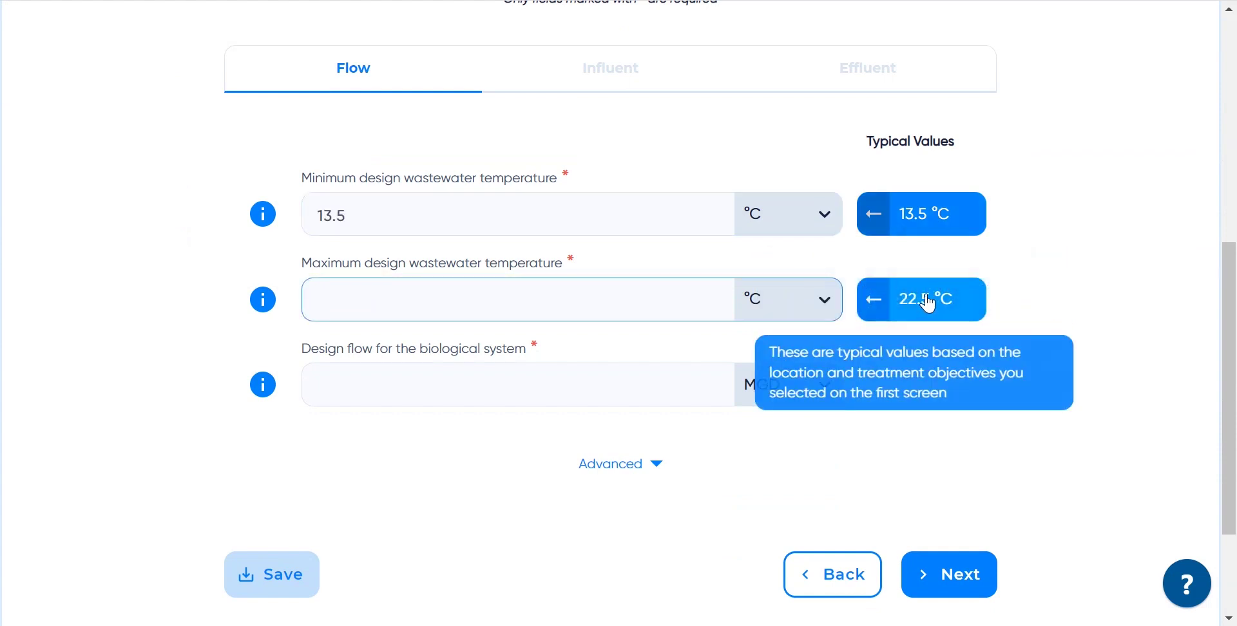
{"action": "left_click", "coordinate": [935, 306]}
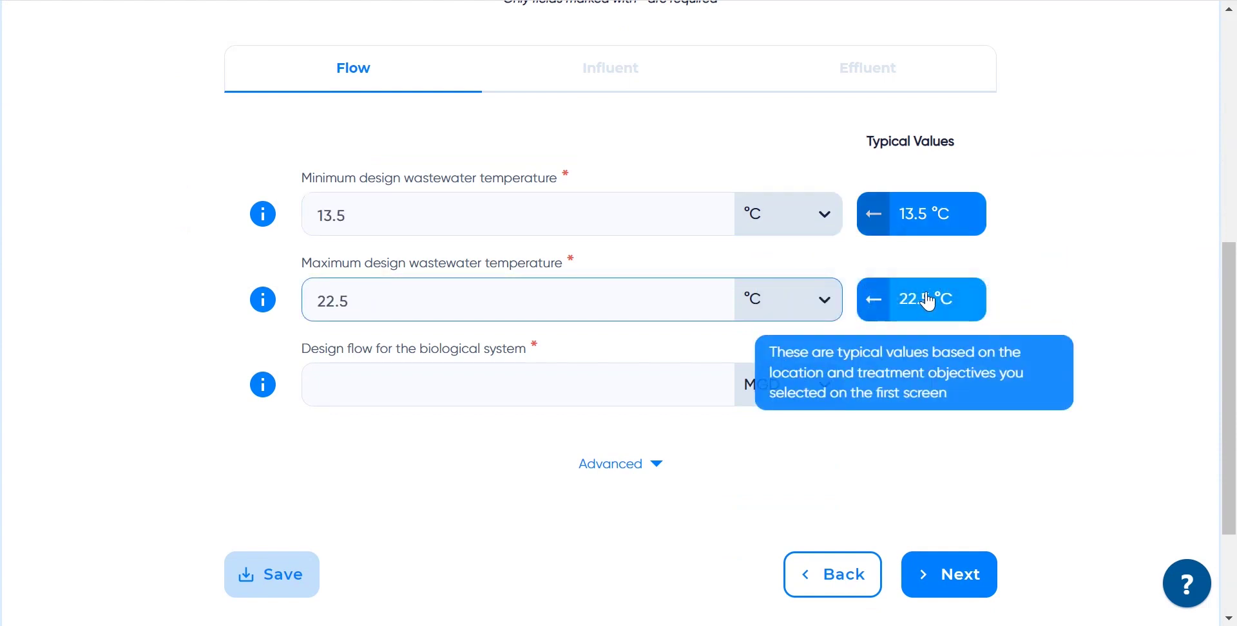
{"action": "left_click", "coordinate": [424, 382]}
{"action": "type", "text": "15"}
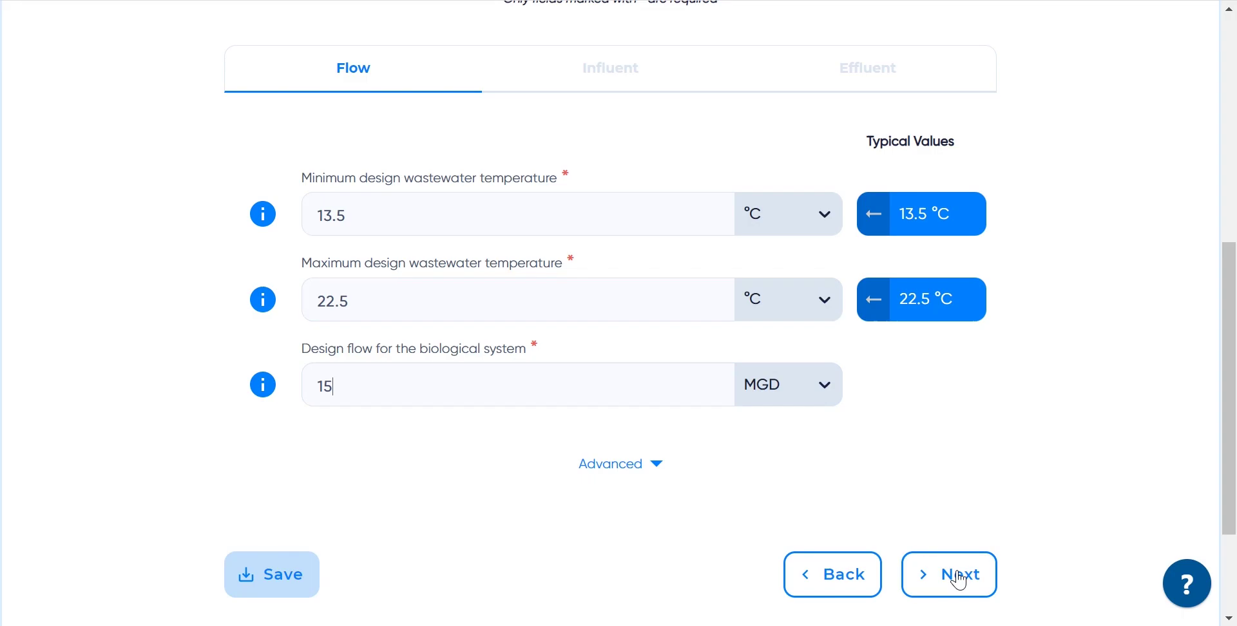
{"action": "left_click", "coordinate": [956, 570]}
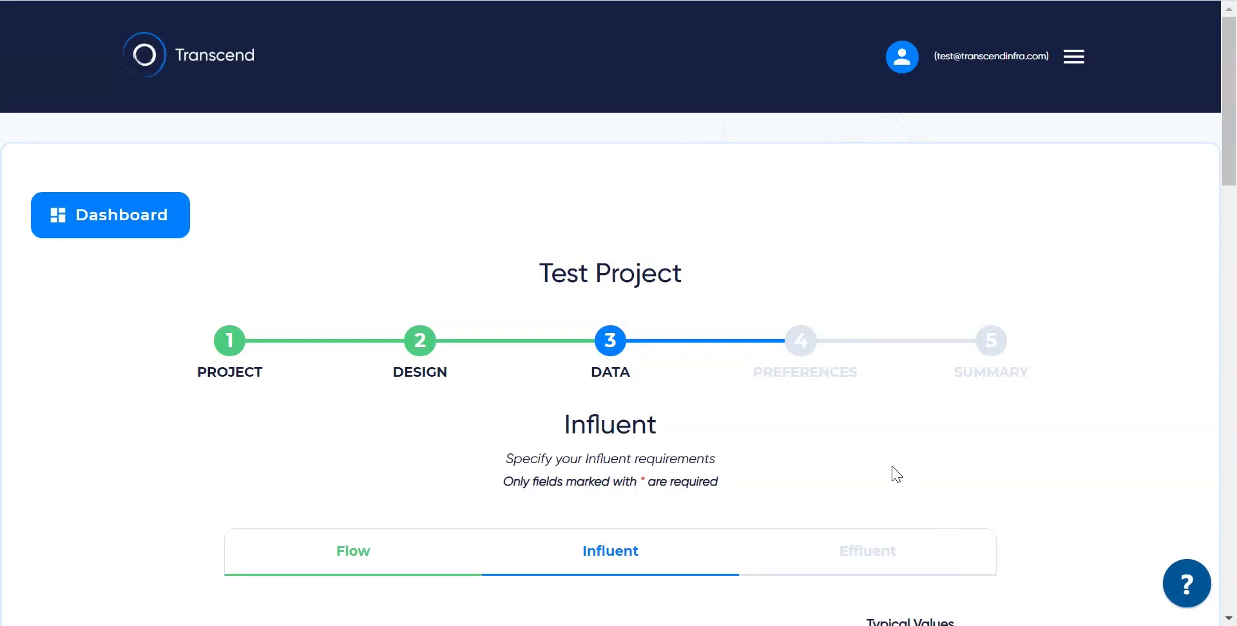
Step: Set the influent concentrations to the typical values of 430 mg/l COD, 190 mg/l BOD5 and 210 mg/l TSS
{"action": "scroll", "coordinate": [895, 475], "scroll_direction": "down", "scroll_amount": 9}
{"action": "mouse_move", "coordinate": [933, 213]}
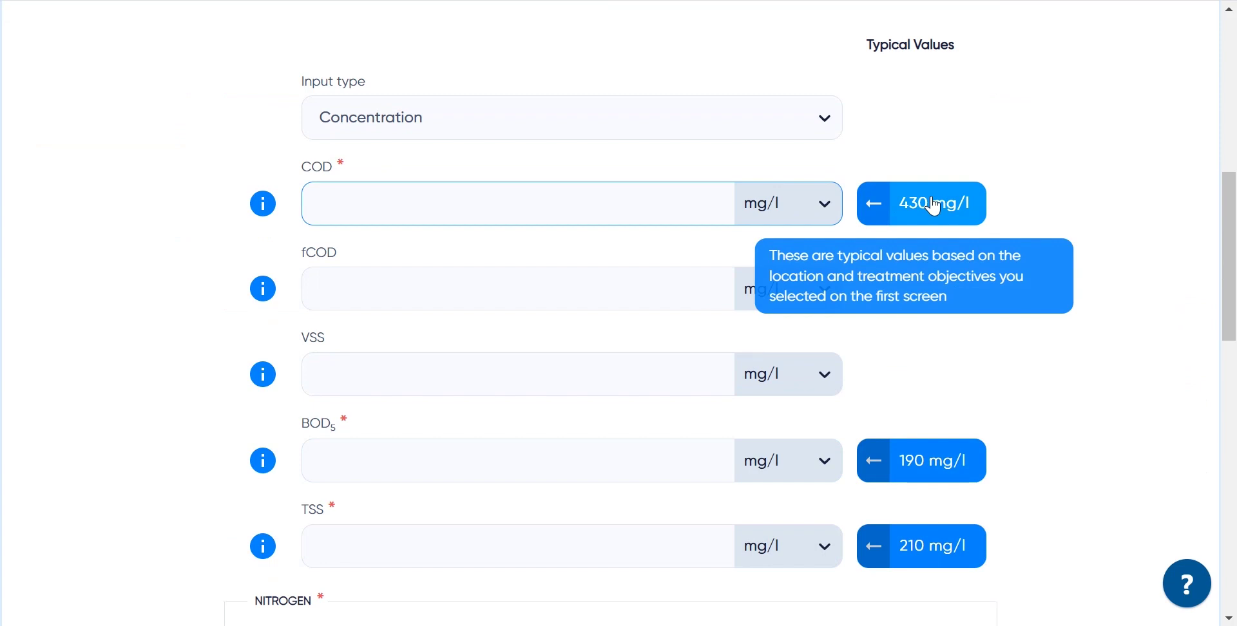
{"action": "left_click", "coordinate": [934, 208]}
{"action": "scroll", "coordinate": [953, 294], "scroll_direction": "down", "scroll_amount": 3}
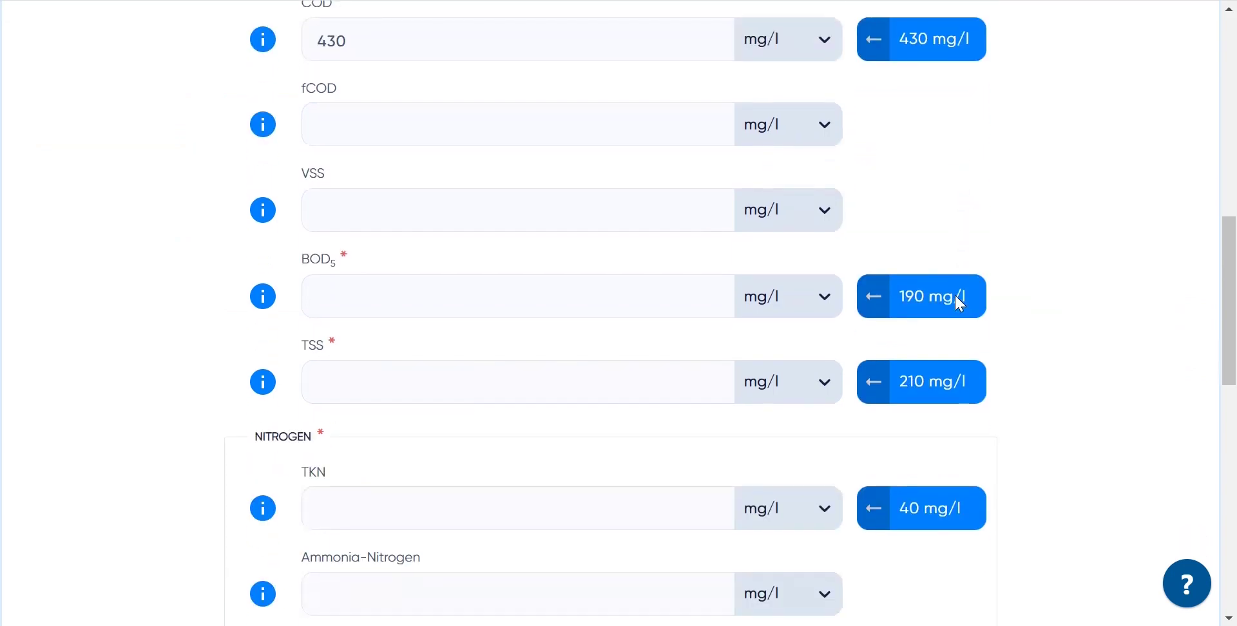
{"action": "left_click", "coordinate": [952, 269]}
{"action": "left_click", "coordinate": [939, 365]}
{"action": "scroll", "coordinate": [925, 350], "scroll_direction": "down", "scroll_amount": 4}
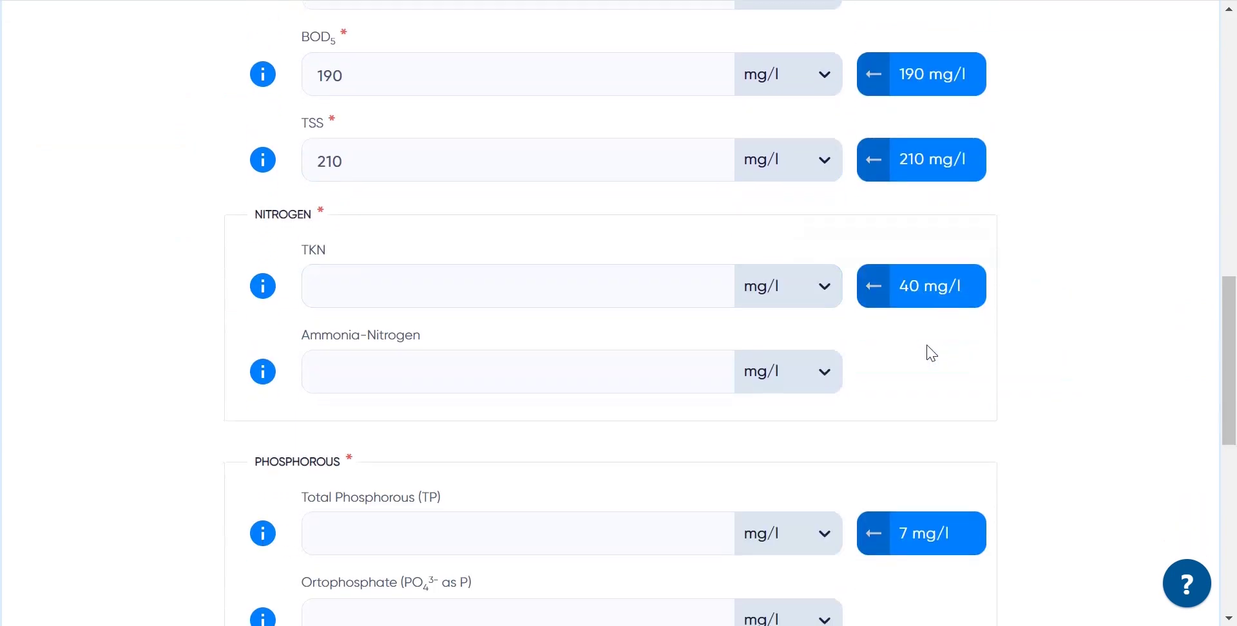
Step: Set influent TKN to the typical 40 mg/l and total phosphorous to 7 mg/l, and continue to the effluent data
{"action": "left_click", "coordinate": [925, 283]}
{"action": "scroll", "coordinate": [925, 287], "scroll_direction": "down", "scroll_amount": 1}
{"action": "scroll", "coordinate": [925, 286], "scroll_direction": "down", "scroll_amount": 3}
{"action": "left_click", "coordinate": [920, 248]}
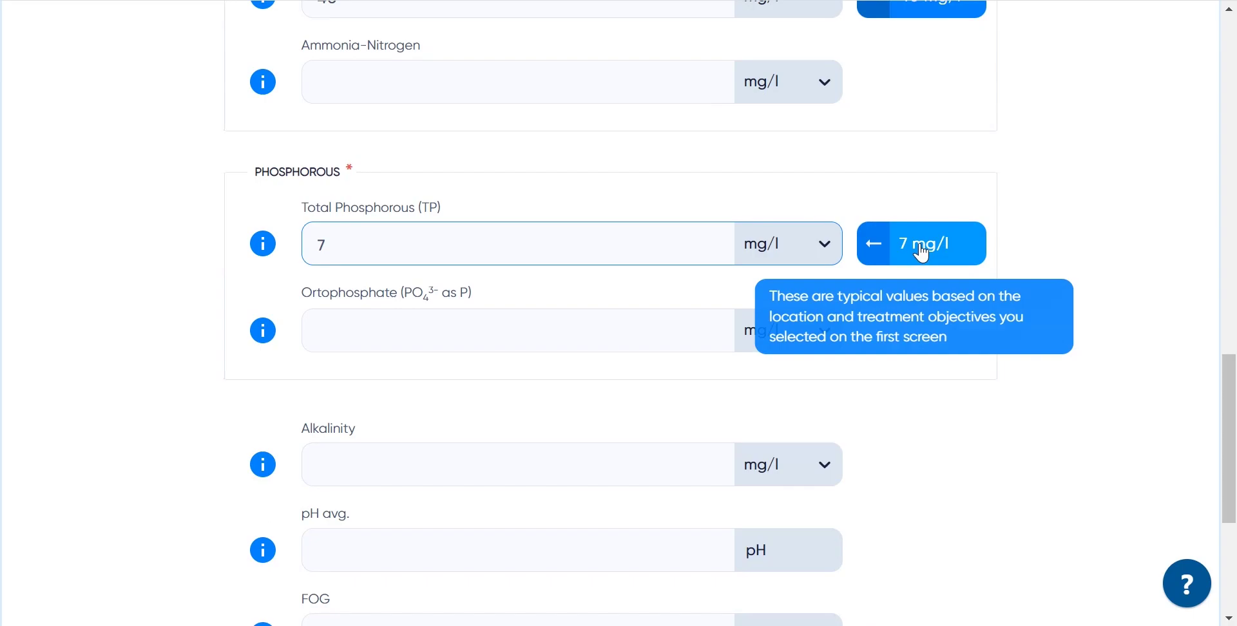
{"action": "scroll", "coordinate": [920, 252], "scroll_direction": "down", "scroll_amount": 5}
{"action": "left_click", "coordinate": [959, 415]}
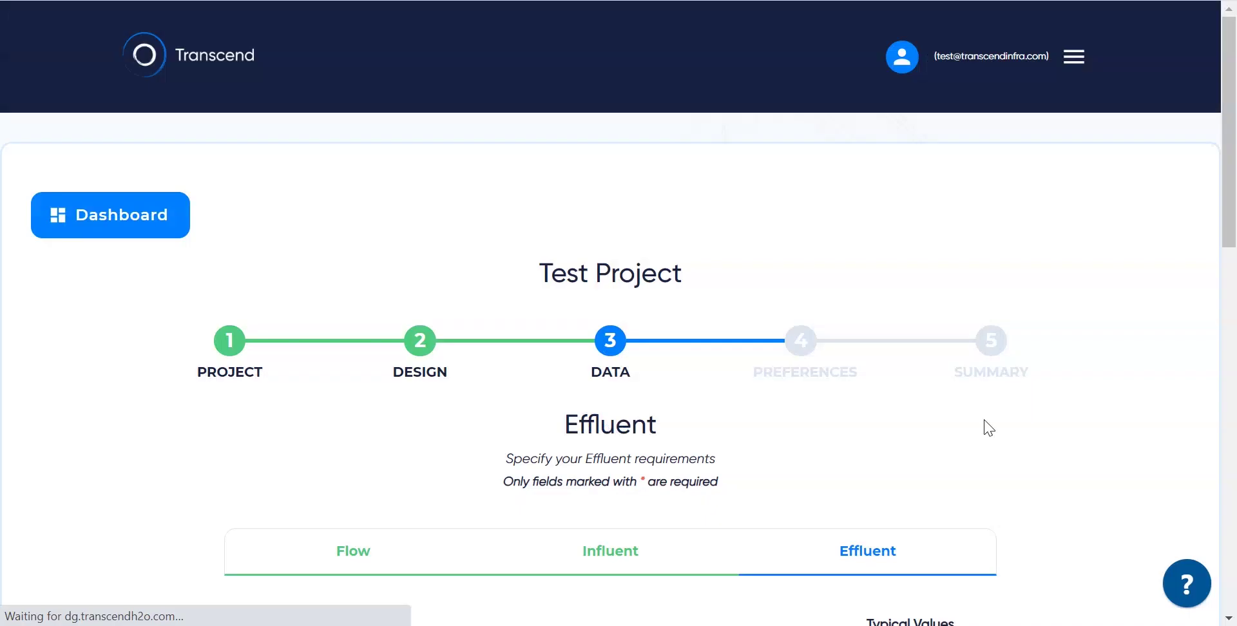
Step: Set the effluent limits to typical values: 10 mg/l BOD5, TSS and TN, 1 mg/l total phosphorous and ammonia-nitrogen, and continue to the preferences
{"action": "scroll", "coordinate": [936, 379], "scroll_direction": "down", "scroll_amount": 7}
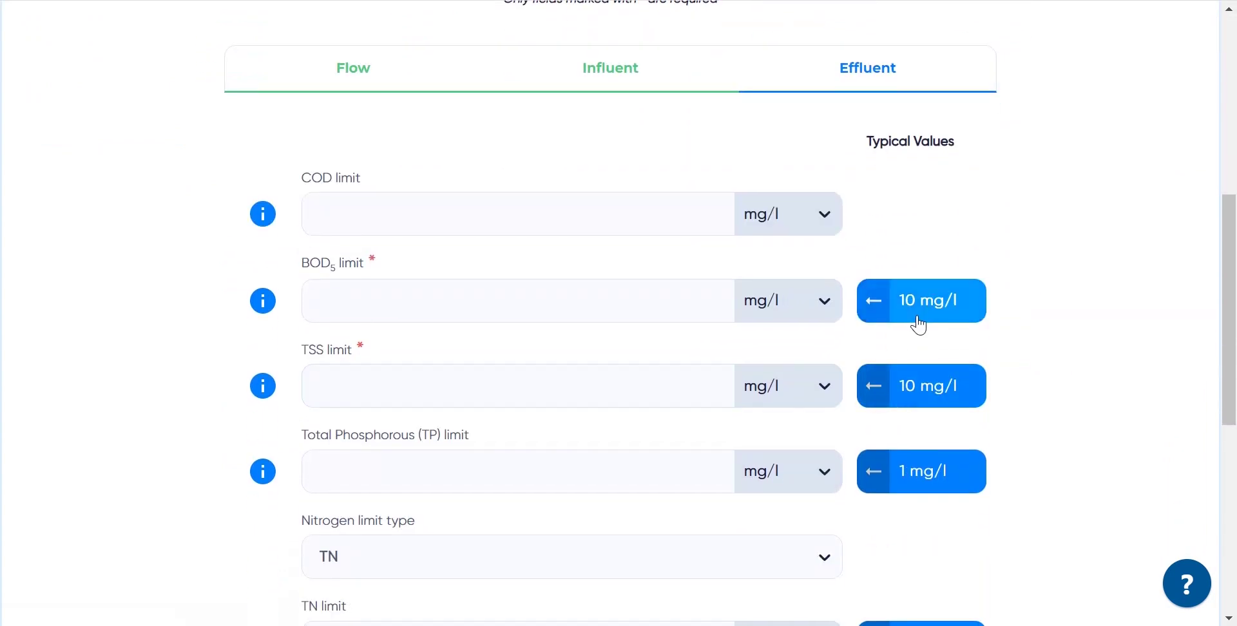
{"action": "left_click", "coordinate": [919, 325]}
{"action": "left_click", "coordinate": [936, 389]}
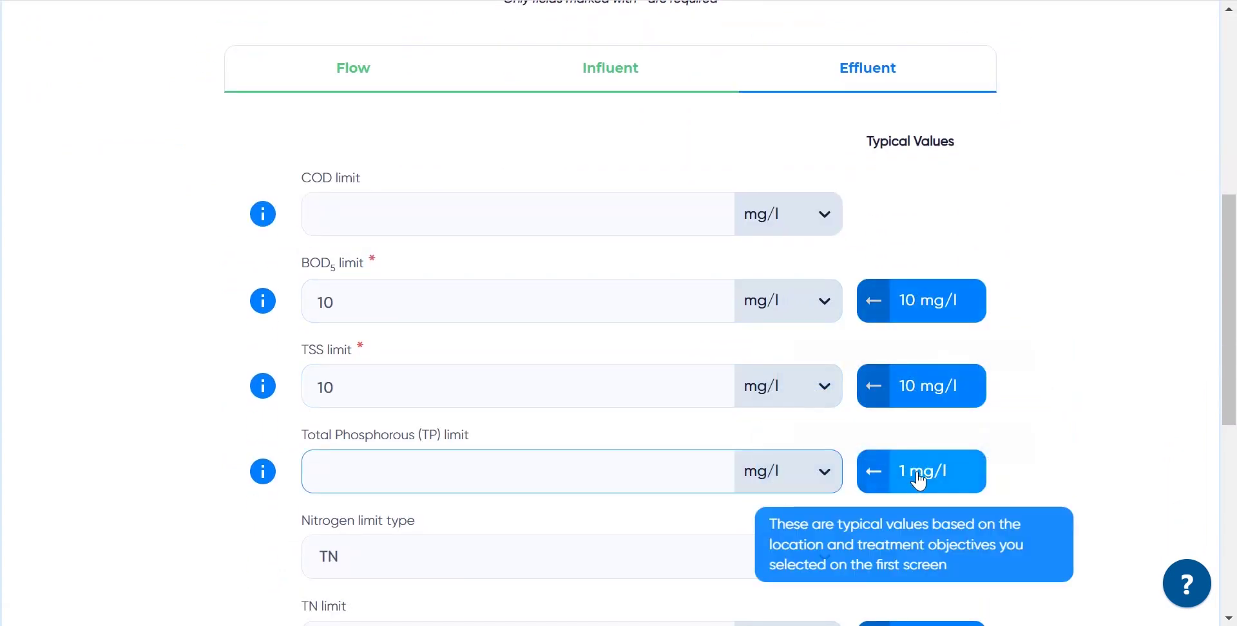
{"action": "left_click", "coordinate": [920, 477]}
{"action": "scroll", "coordinate": [919, 438], "scroll_direction": "down", "scroll_amount": 6}
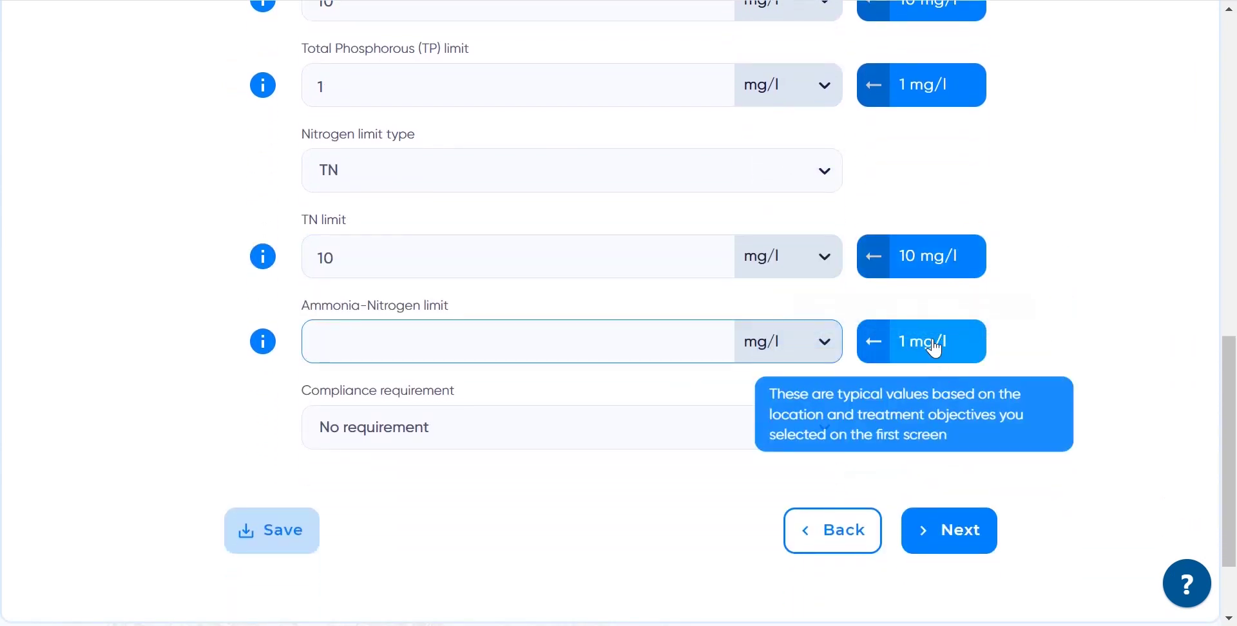
{"action": "left_click", "coordinate": [970, 542]}
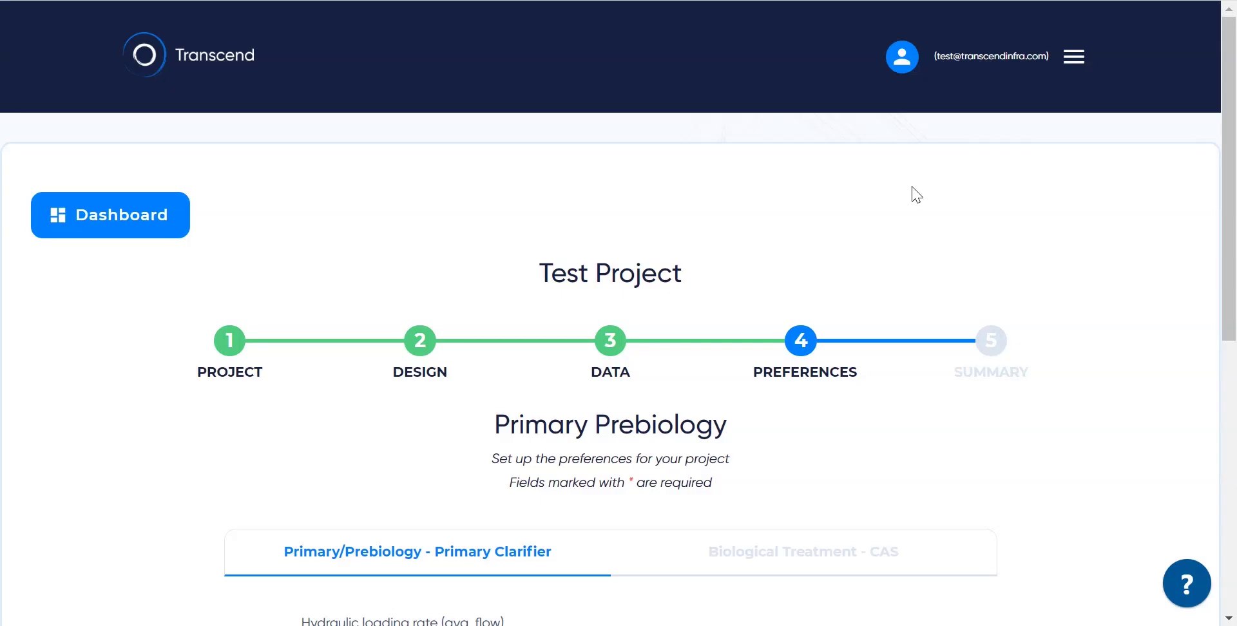
Step: Accept the default primary clarifier and CAS biological treatment preferences, and continue to the project summary
{"action": "scroll", "coordinate": [917, 195], "scroll_direction": "down", "scroll_amount": 7}
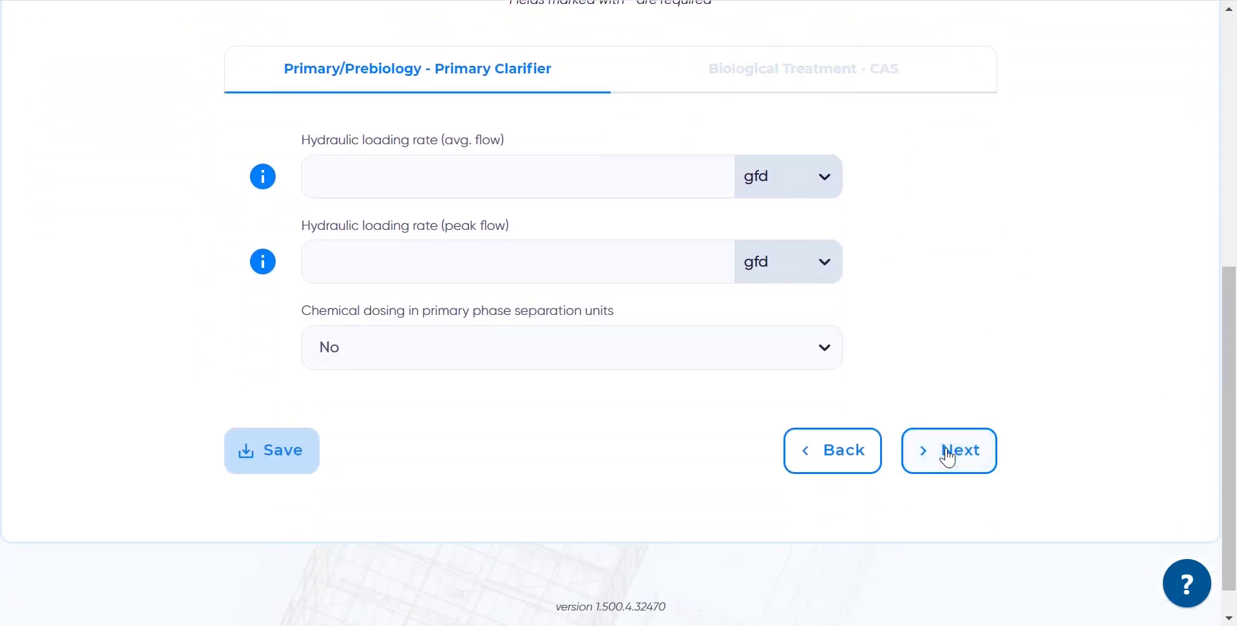
{"action": "left_click", "coordinate": [948, 455]}
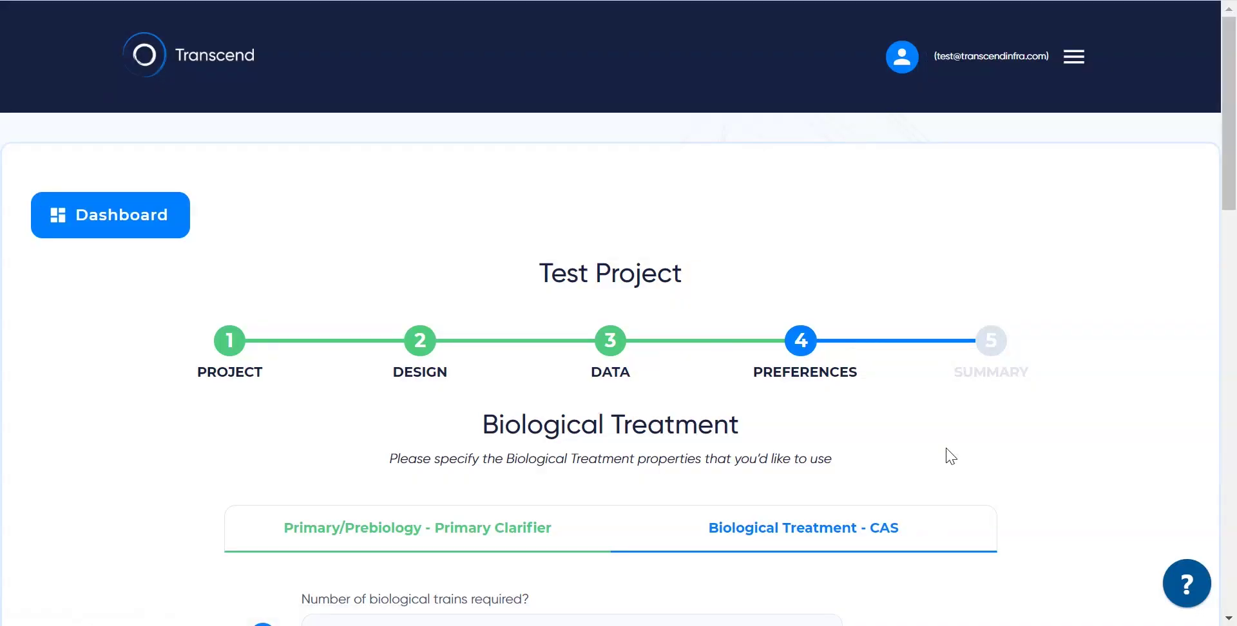
{"action": "scroll", "coordinate": [948, 449], "scroll_direction": "down", "scroll_amount": 7}
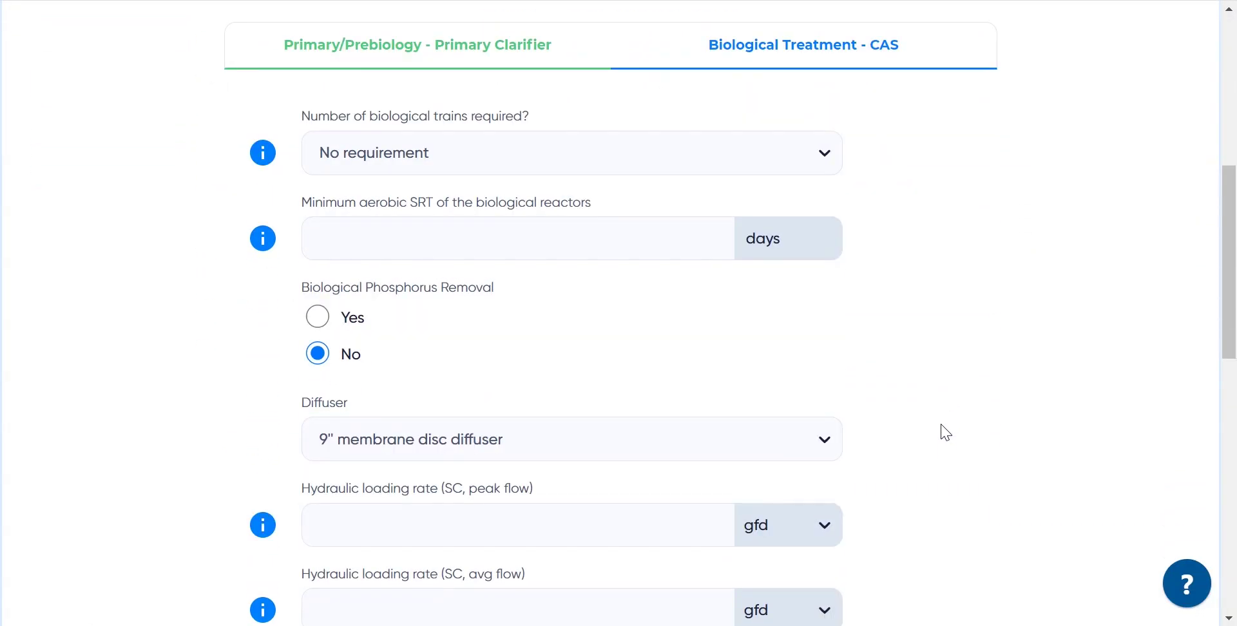
{"action": "scroll", "coordinate": [945, 433], "scroll_direction": "down", "scroll_amount": 8}
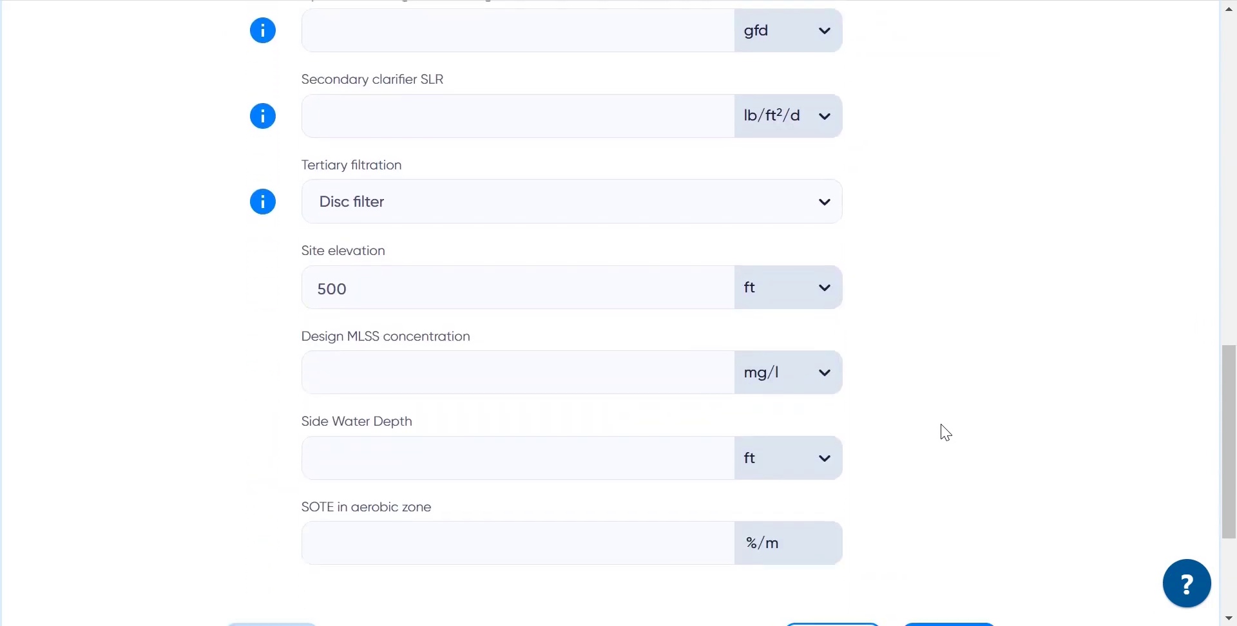
{"action": "scroll", "coordinate": [946, 433], "scroll_direction": "down", "scroll_amount": 4}
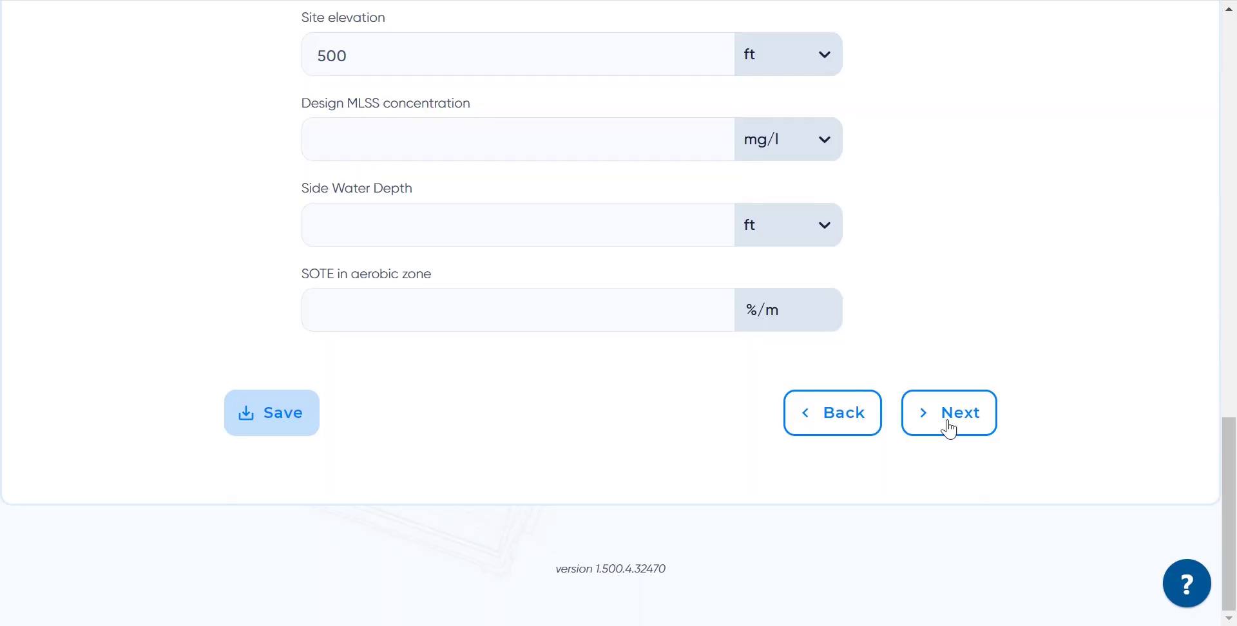
{"action": "left_click", "coordinate": [949, 412]}
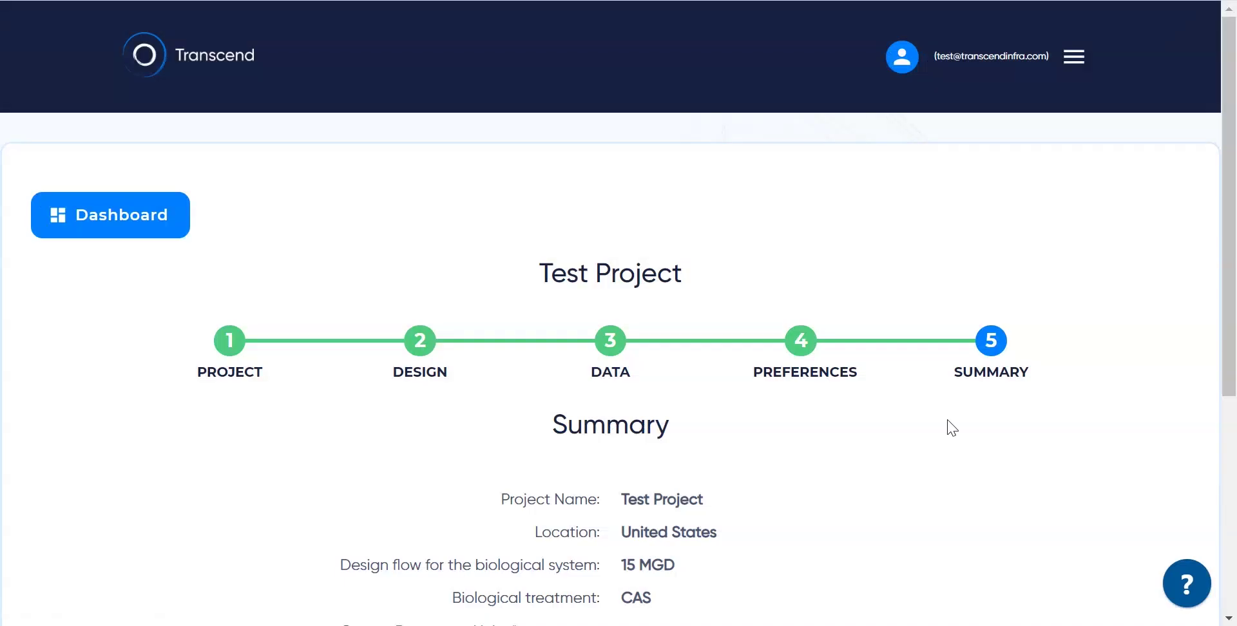
Step: Run the design with metric output document units, and open the CAS design documents of the completed Test Project
{"action": "scroll", "coordinate": [918, 438], "scroll_direction": "down", "scroll_amount": 4}
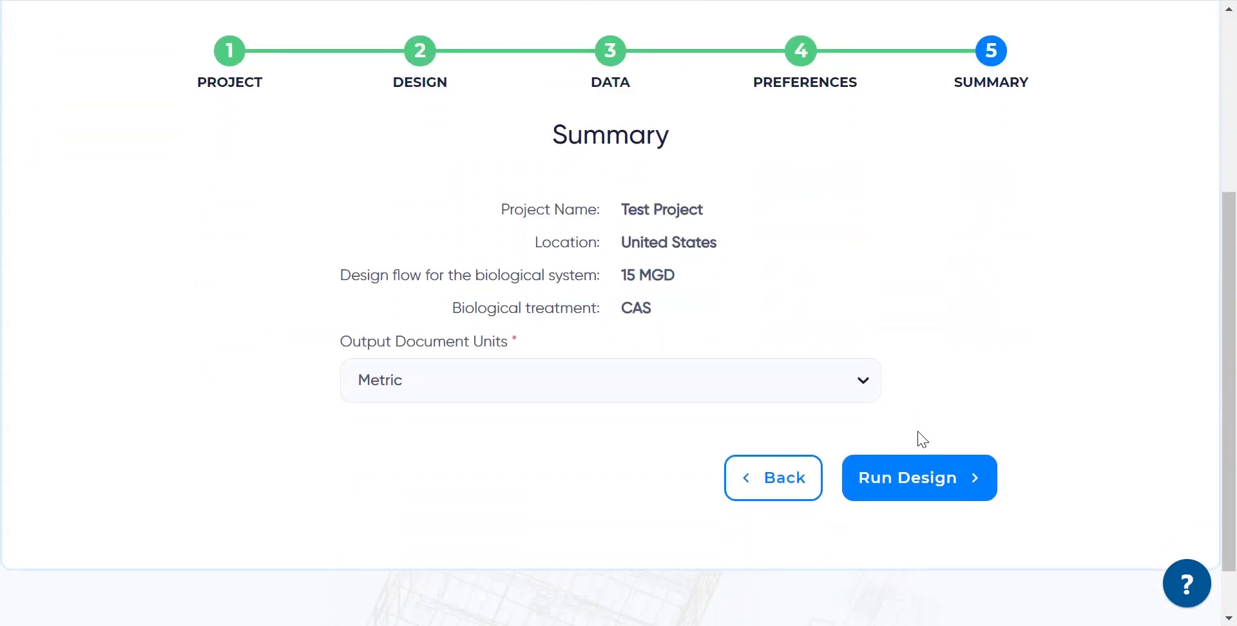
{"action": "left_click", "coordinate": [918, 483]}
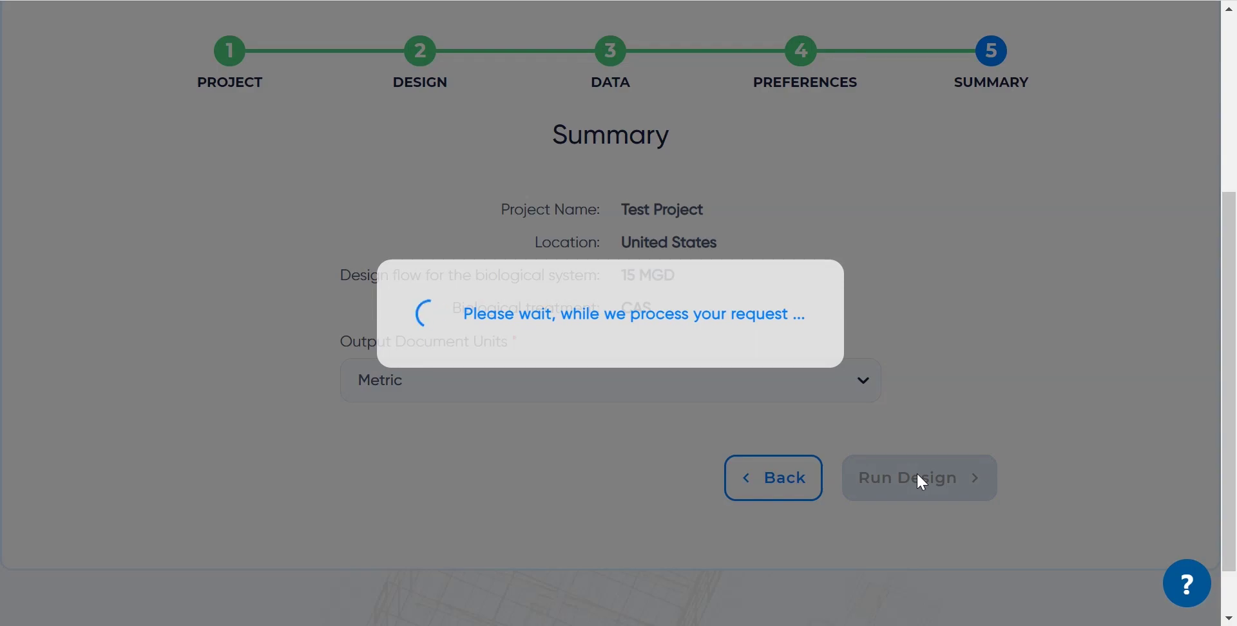
{"action": "scroll", "coordinate": [531, 354], "scroll_direction": "down", "scroll_amount": 7}
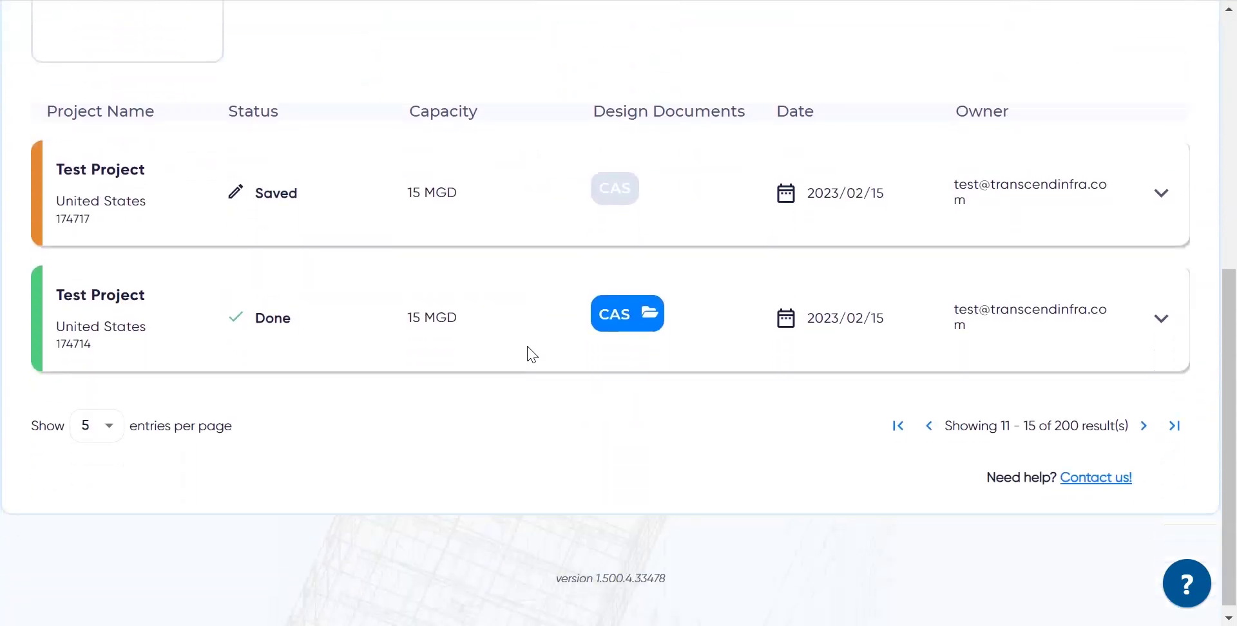
{"action": "left_click", "coordinate": [621, 311]}
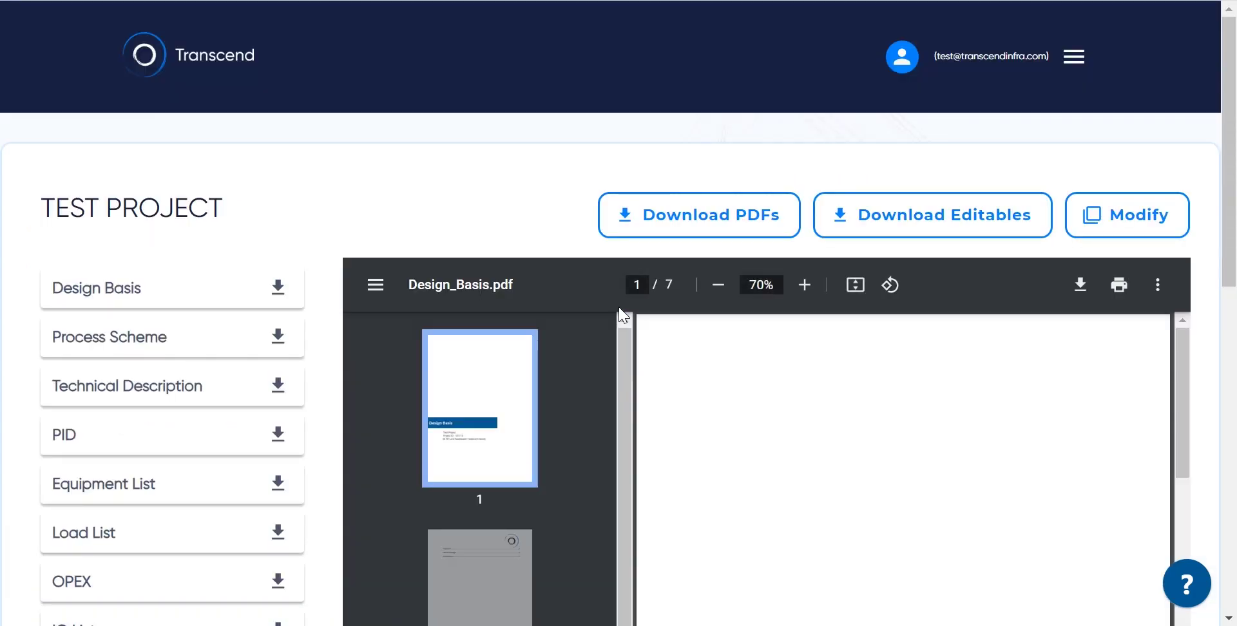
Step: Look through the list of generated design documents and the pages of the Design Basis report
{"action": "scroll", "coordinate": [620, 315], "scroll_direction": "down", "scroll_amount": 2}
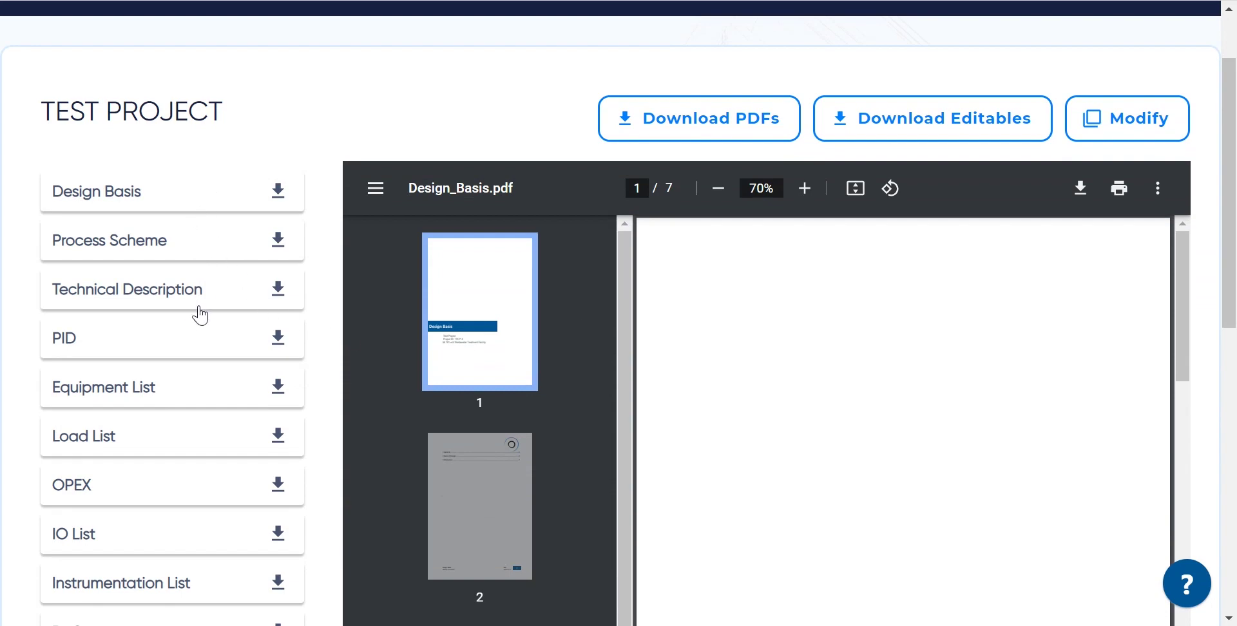
{"action": "scroll", "coordinate": [199, 329], "scroll_direction": "down", "scroll_amount": 2}
{"action": "scroll", "coordinate": [203, 344], "scroll_direction": "down", "scroll_amount": 10}
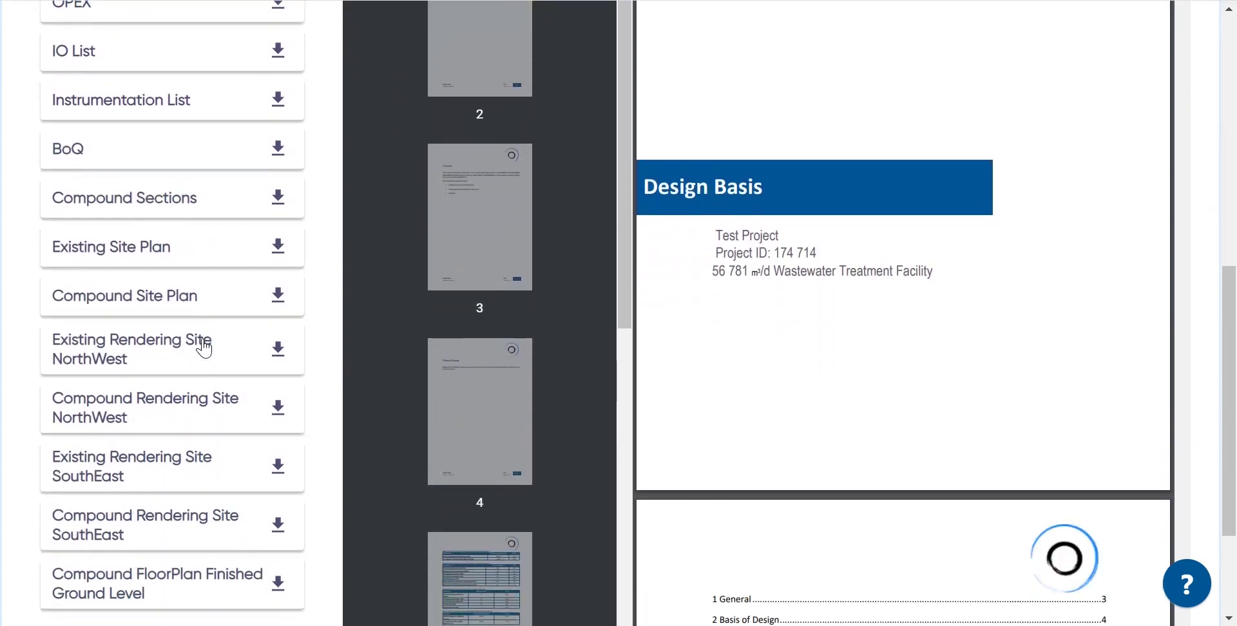
{"action": "scroll", "coordinate": [204, 347], "scroll_direction": "up", "scroll_amount": 12}
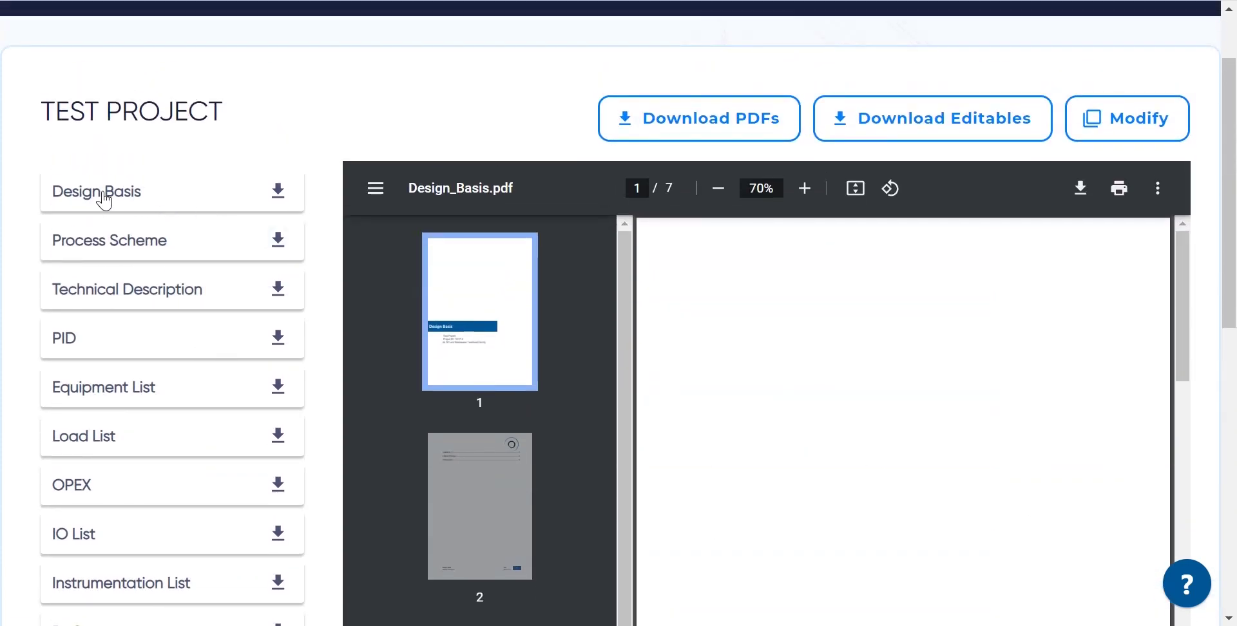
{"action": "scroll", "coordinate": [776, 367], "scroll_direction": "down", "scroll_amount": 5}
{"action": "scroll", "coordinate": [776, 366], "scroll_direction": "down", "scroll_amount": 15}
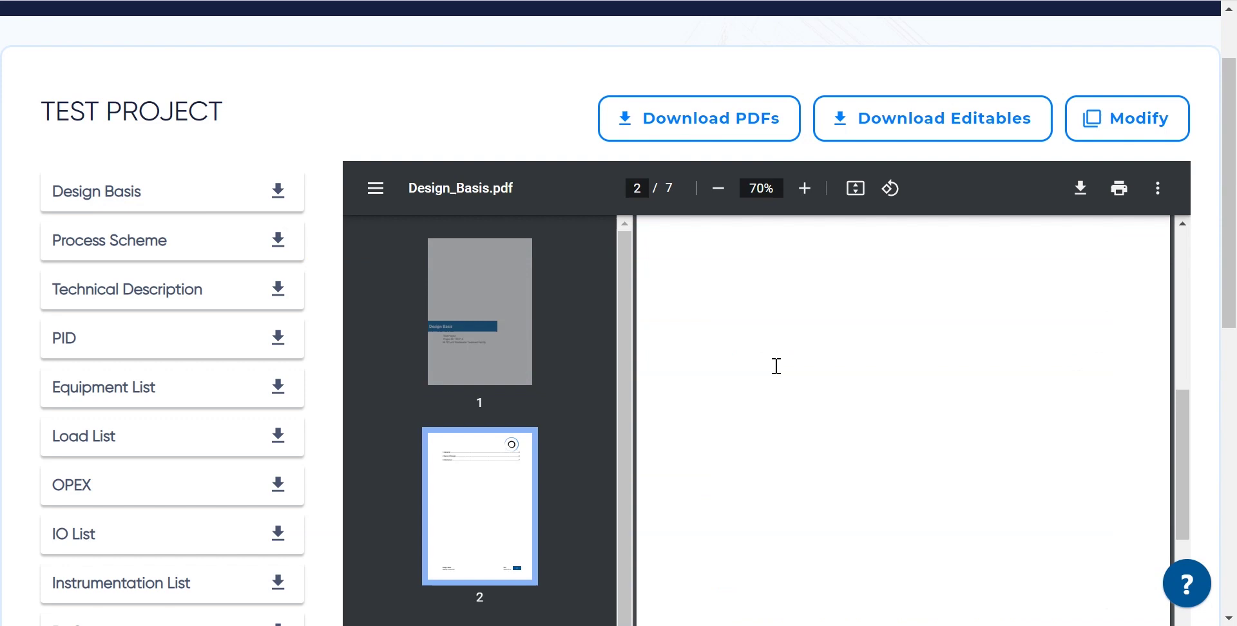
{"action": "scroll", "coordinate": [776, 365], "scroll_direction": "down", "scroll_amount": 7}
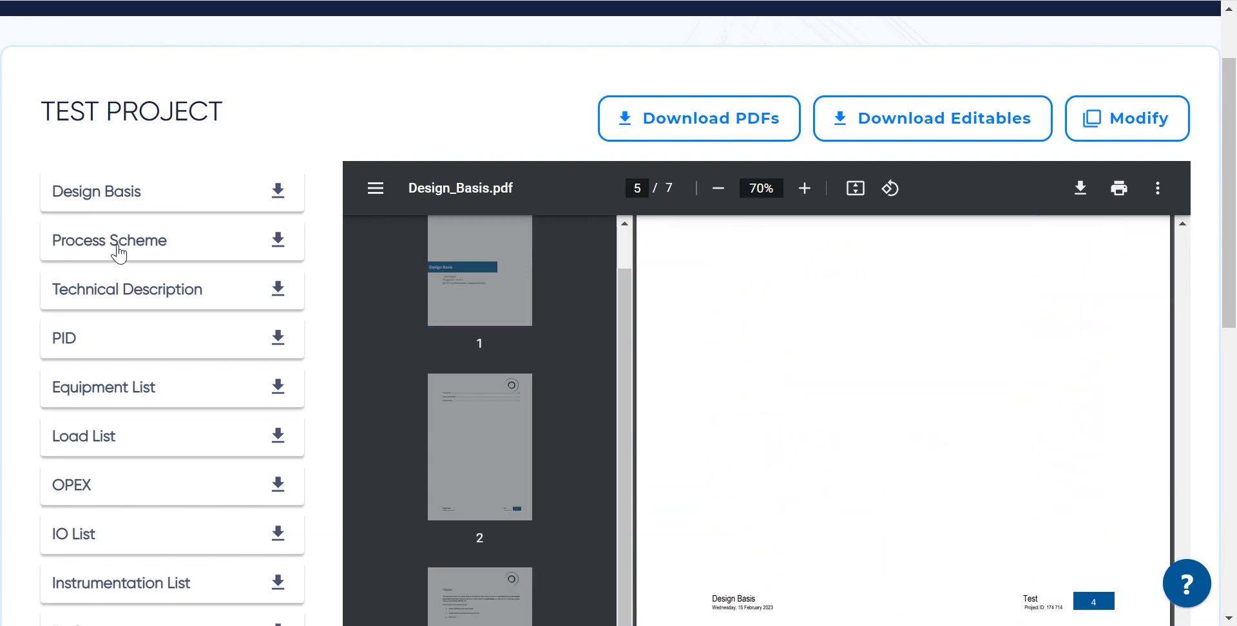
Step: Open the Process Scheme drawing and examine the treatment train from influent to effluent at 50% magnification
{"action": "left_click", "coordinate": [118, 248]}
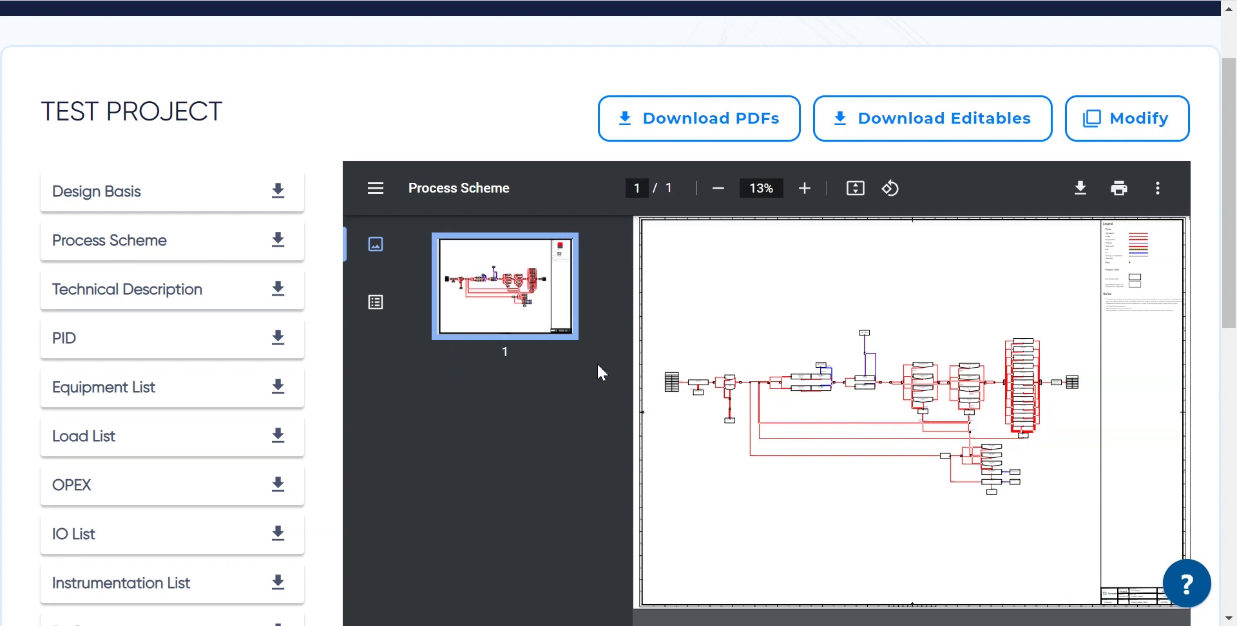
{"action": "left_click", "coordinate": [804, 191]}
{"action": "left_click", "coordinate": [804, 191]}
{"action": "left_click", "coordinate": [804, 191]}
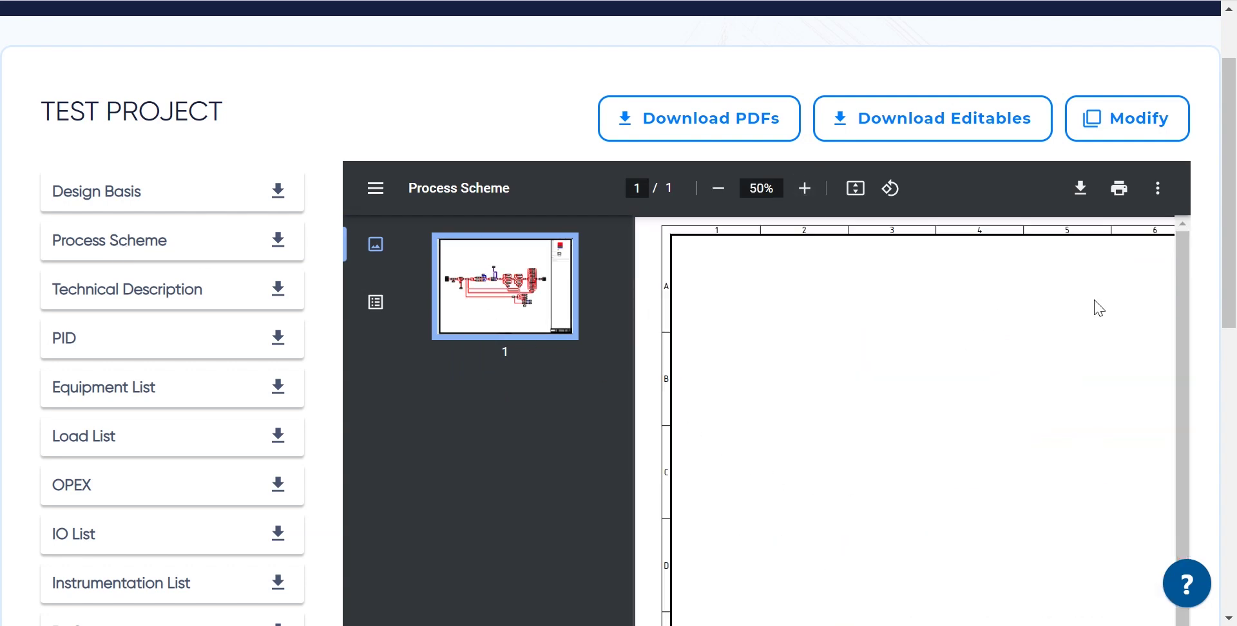
{"action": "scroll", "coordinate": [1185, 377], "scroll_direction": "down", "scroll_amount": 2}
{"action": "left_click_drag", "start_coordinate": [1189, 376], "coordinate": [1202, 552]}
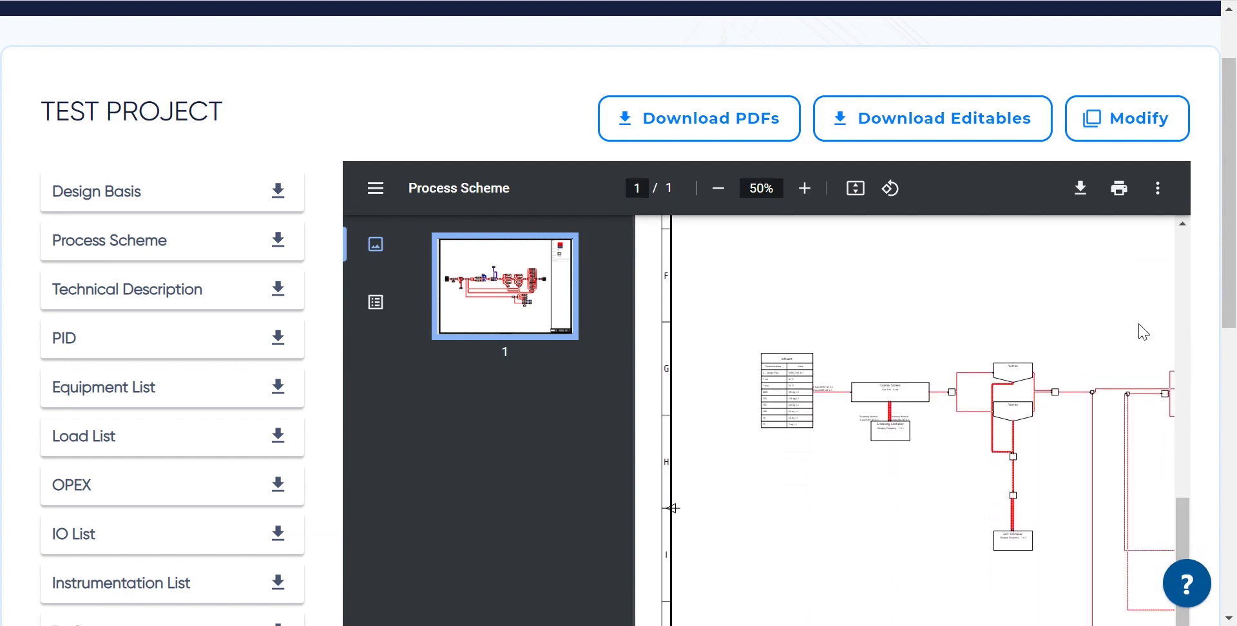
{"action": "scroll", "coordinate": [1144, 332], "scroll_direction": "right", "scroll_amount": 5}
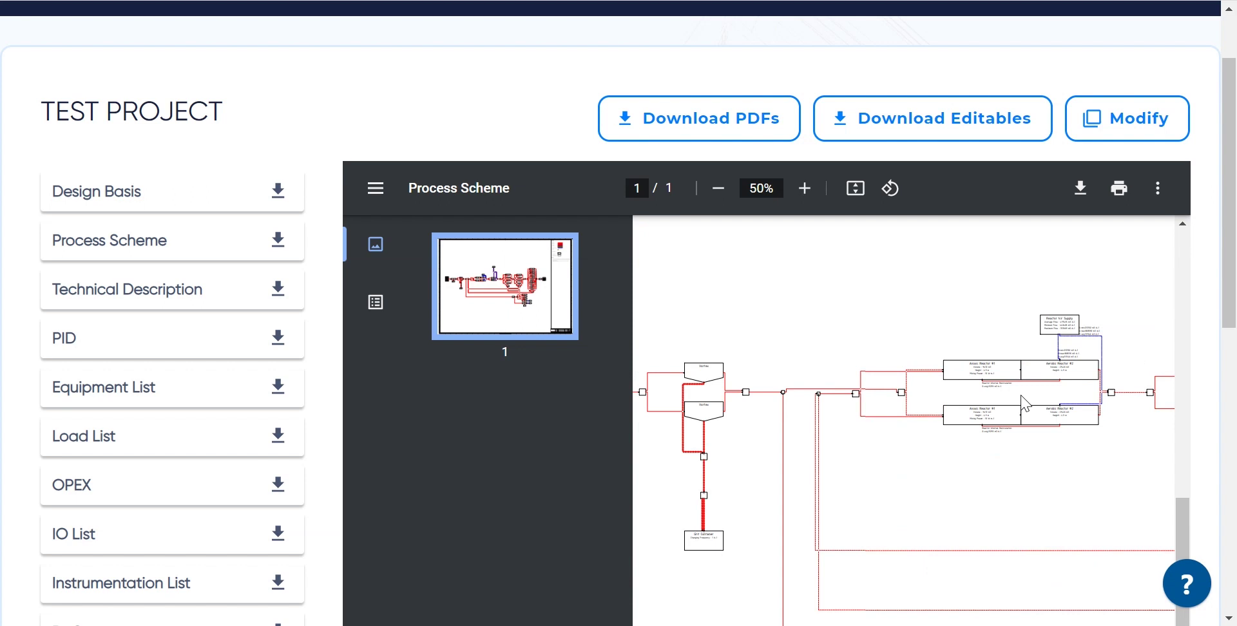
{"action": "scroll", "coordinate": [1025, 404], "scroll_direction": "right", "scroll_amount": 5}
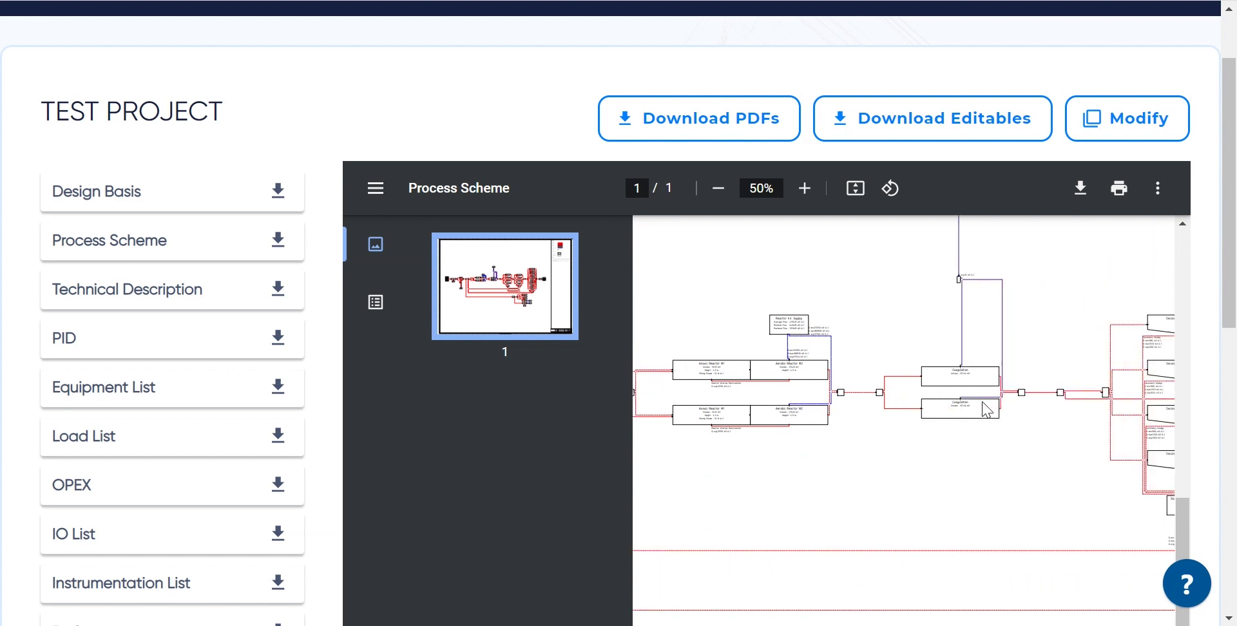
{"action": "scroll", "coordinate": [985, 410], "scroll_direction": "right", "scroll_amount": 5}
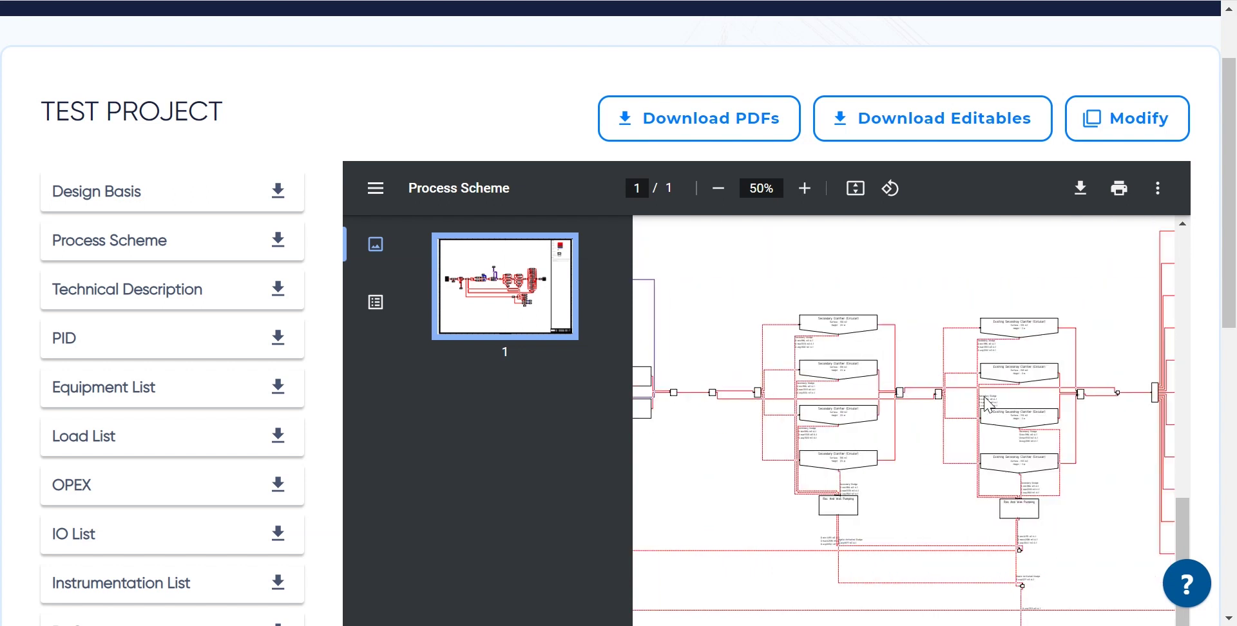
{"action": "scroll", "coordinate": [986, 404], "scroll_direction": "right", "scroll_amount": 5}
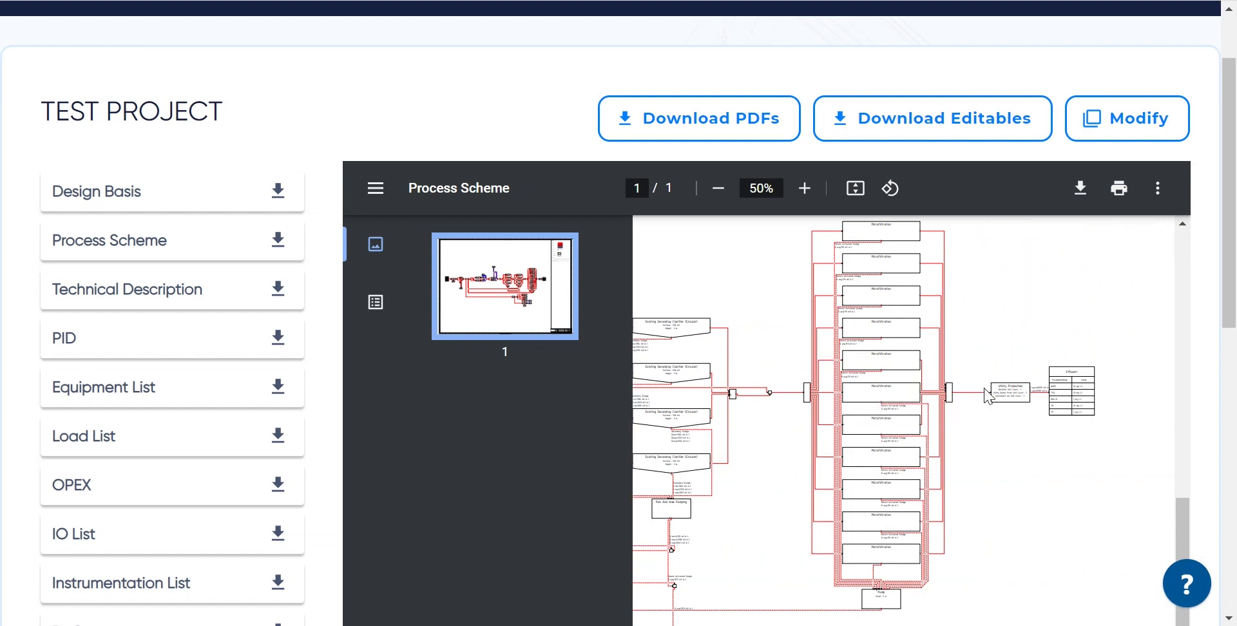
{"action": "scroll", "coordinate": [989, 396], "scroll_direction": "right", "scroll_amount": 1}
{"action": "scroll", "coordinate": [878, 329], "scroll_direction": "right", "scroll_amount": 1}
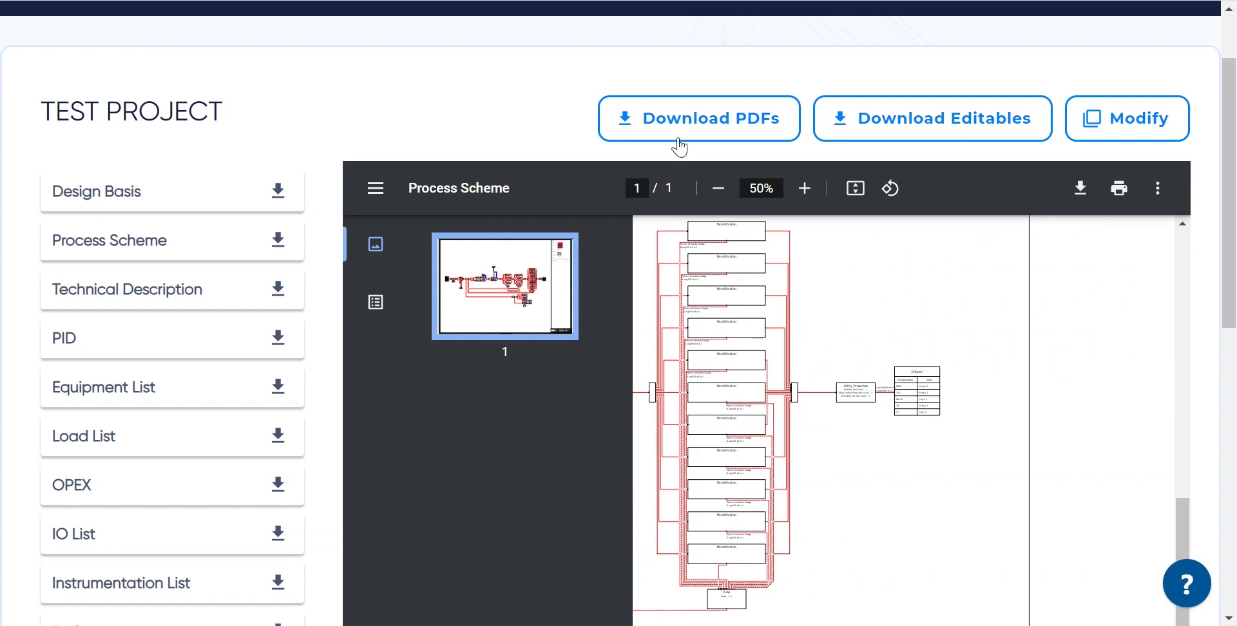